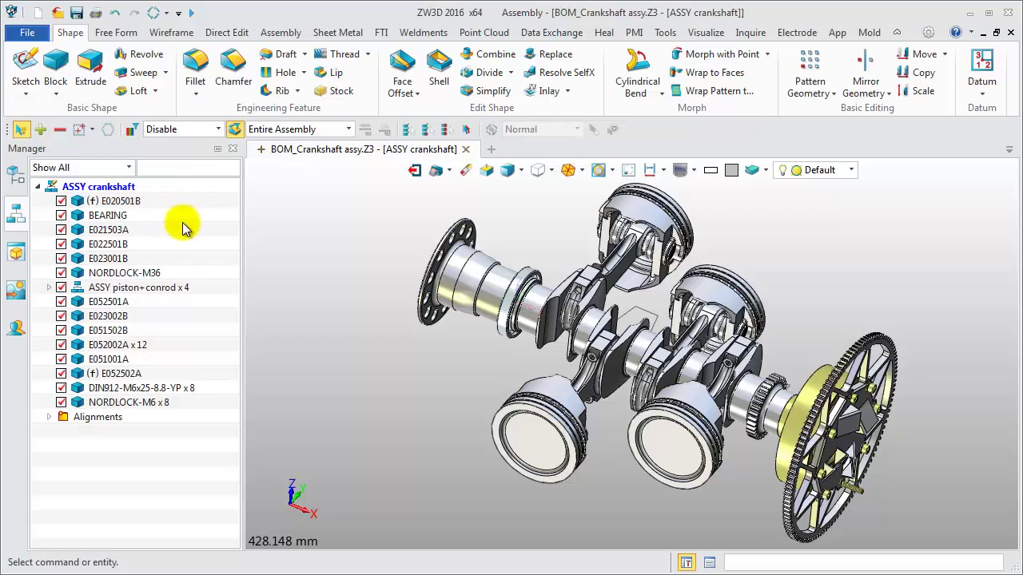
Expand ASSY piston+conrod x 4 in the Manager tree to list its component parts.
left_click(48, 286)
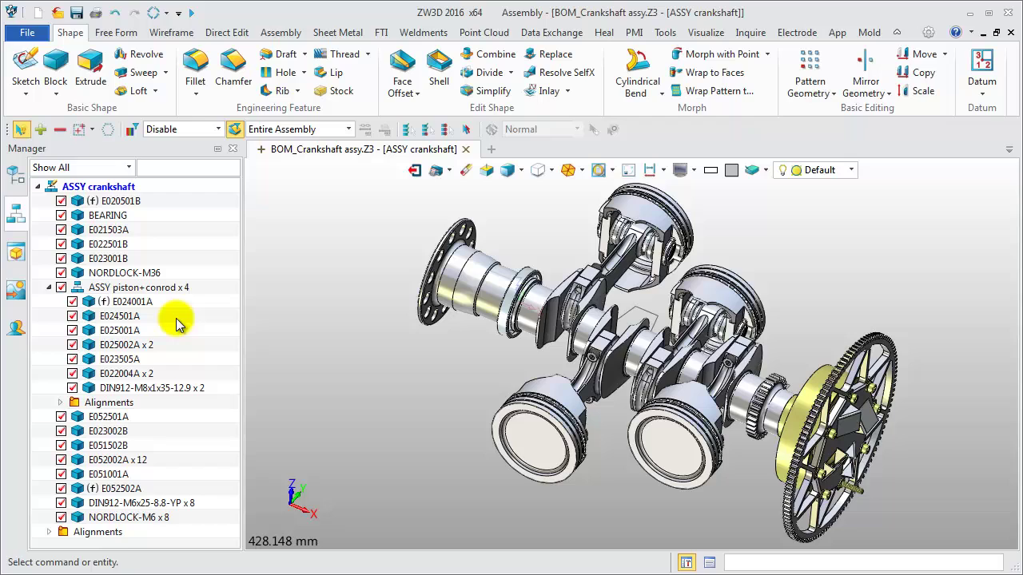
Create a new 2D drawing sheet from the A2_H(ANSI) template.
right_click(297, 184)
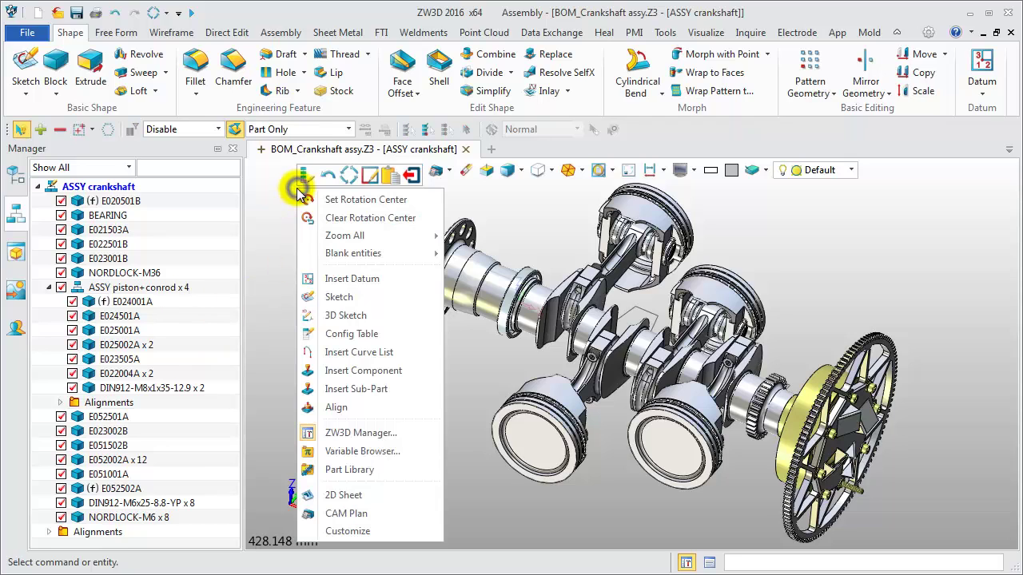
left_click(340, 495)
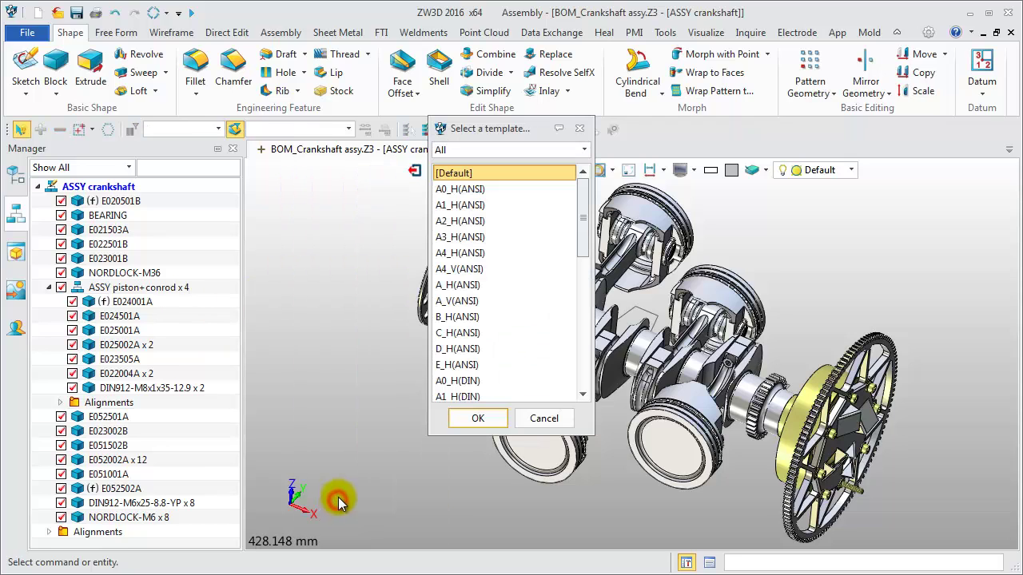
left_click(460, 229)
left_click(477, 419)
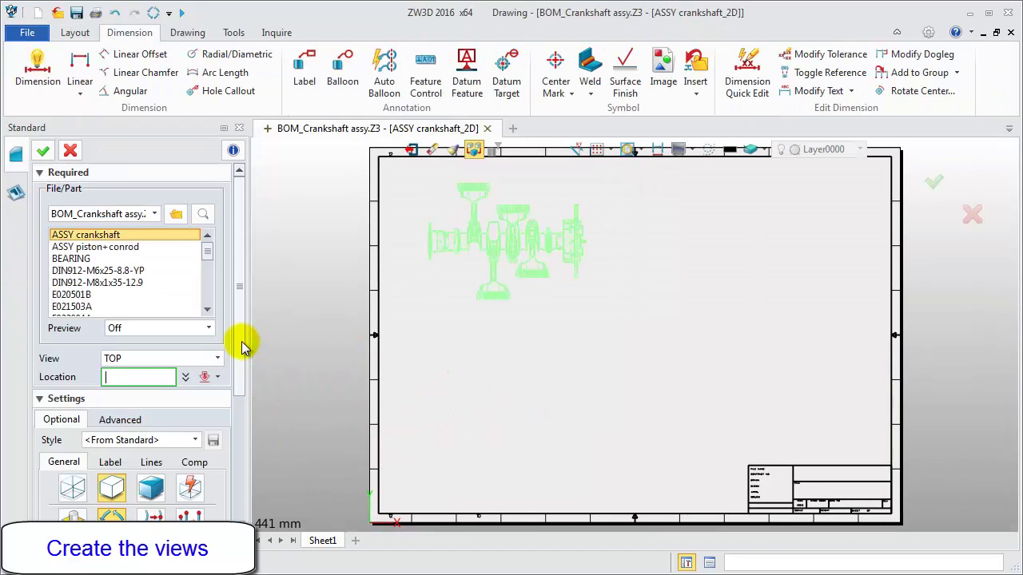
Place the TOP view at 1:3 on the upper sheet and a projected side view to its left.
left_click_drag(240, 343, 249, 455)
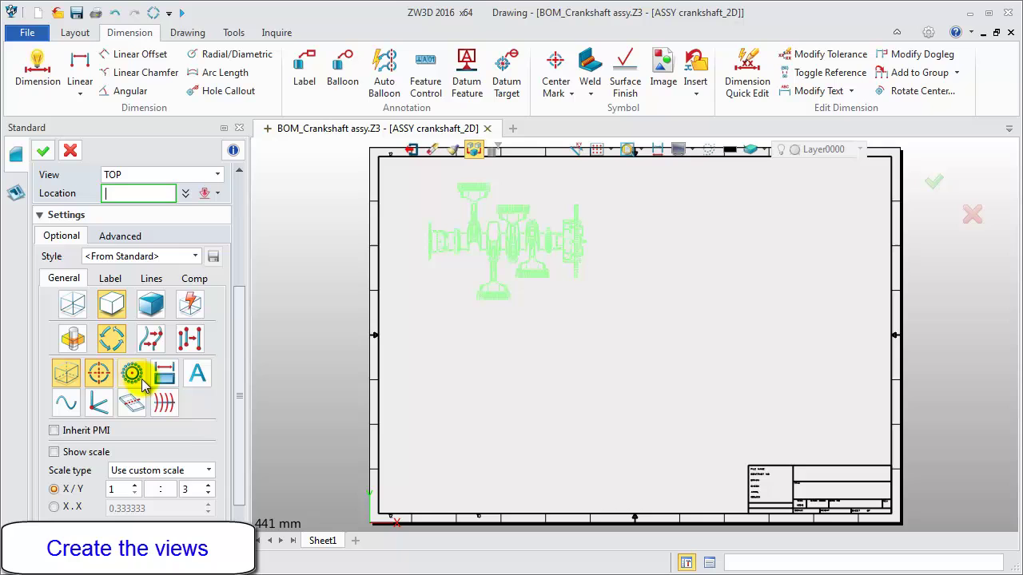
left_click(99, 373)
left_click(631, 257)
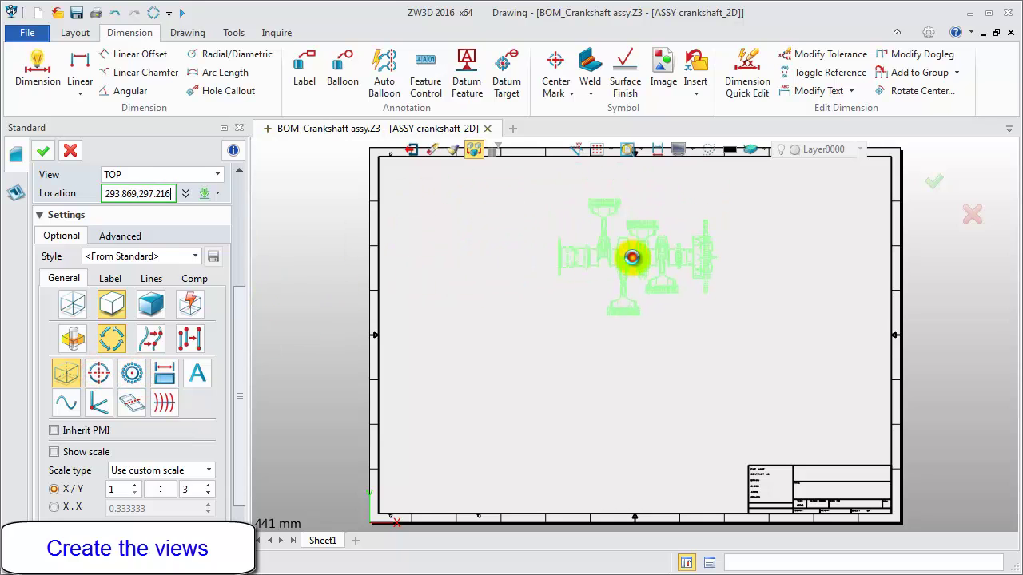
middle_click(631, 257)
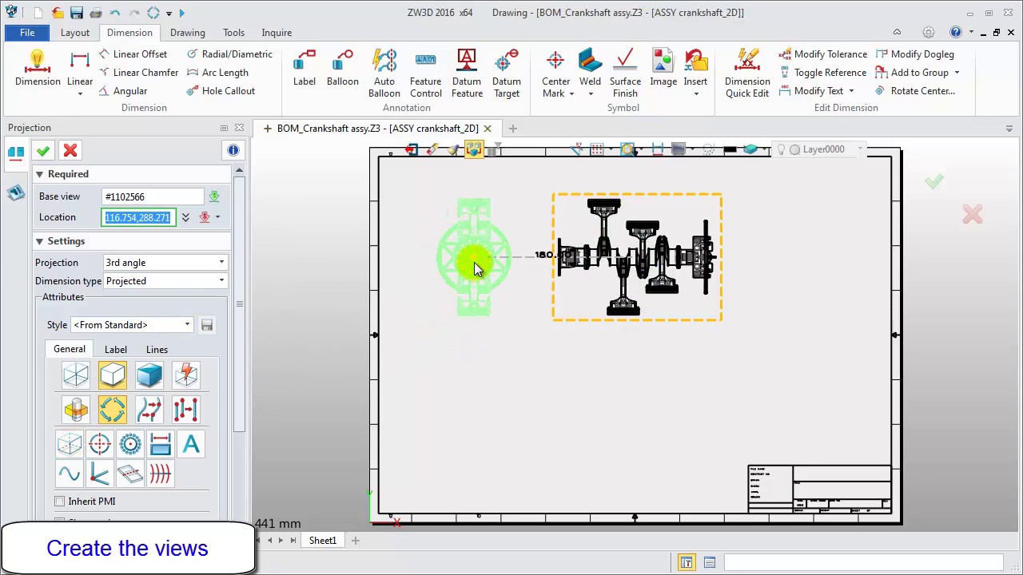
left_click(474, 262)
middle_click(475, 264)
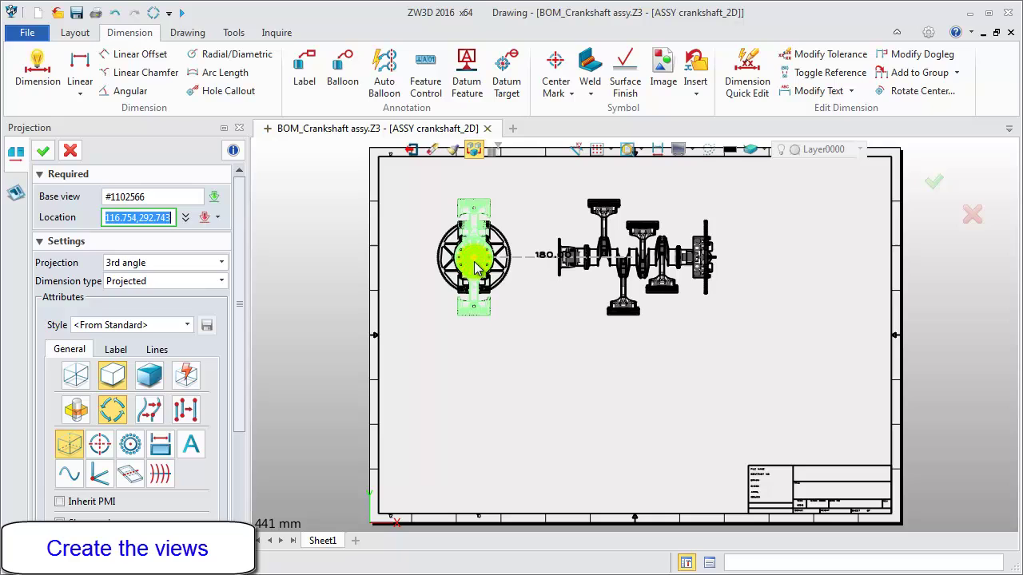
middle_click(477, 269)
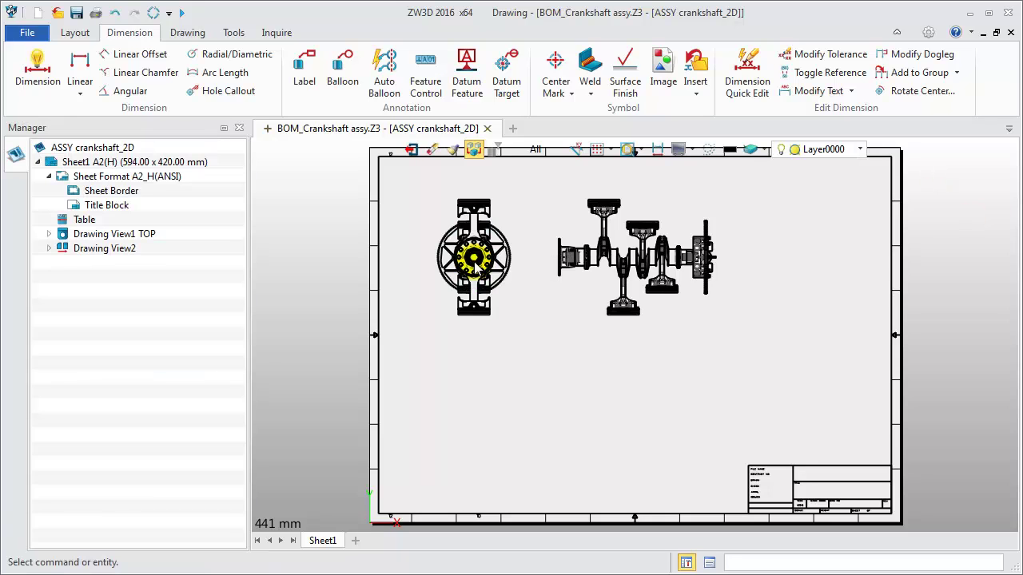
Auto-balloon the TOP view with hexagon balloons numbered 1–21.
left_click(384, 72)
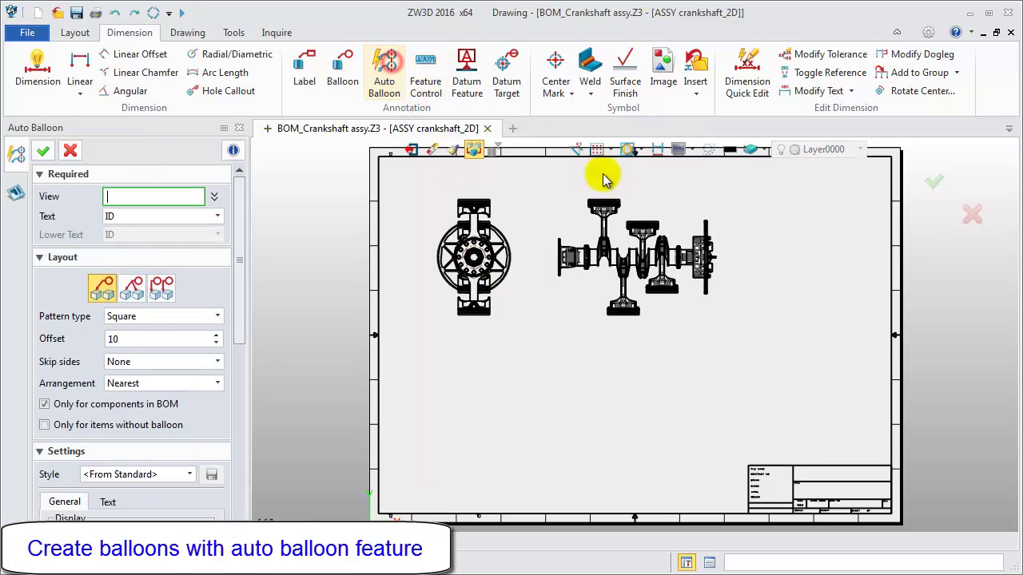
left_click(622, 199)
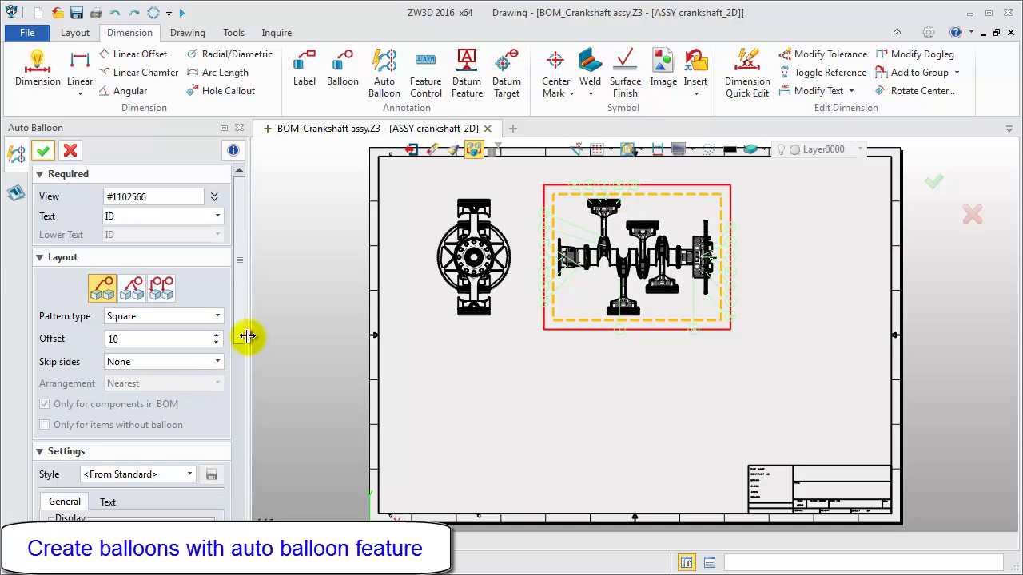
left_click_drag(247, 340, 246, 343)
scroll(243, 335, "down", 3)
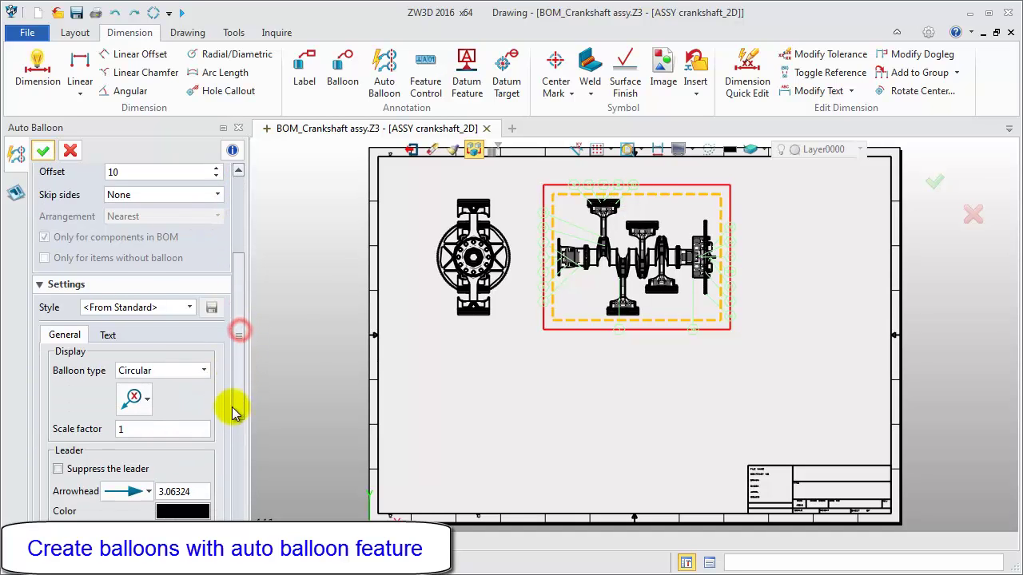
left_click(190, 370)
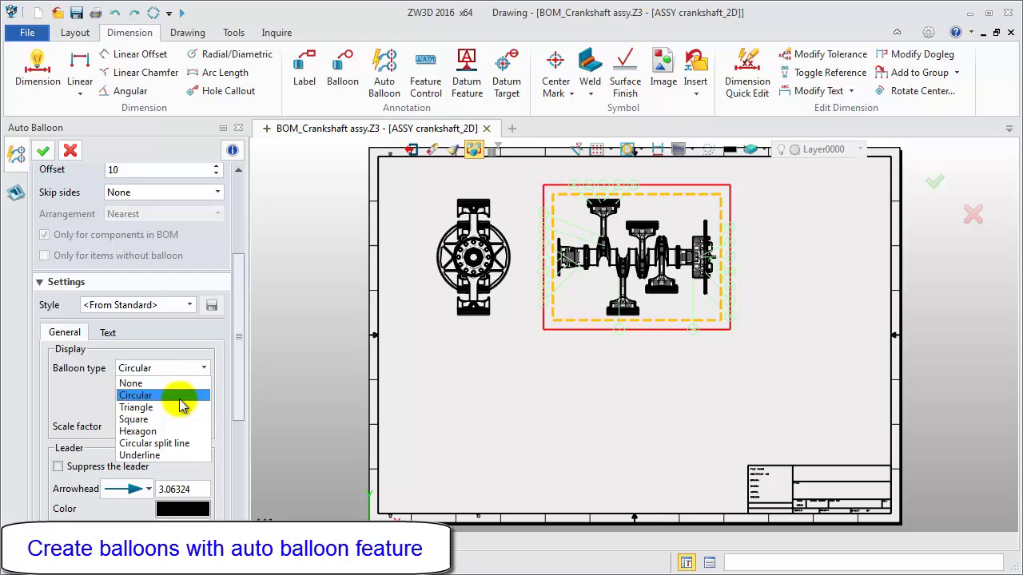
left_click(165, 432)
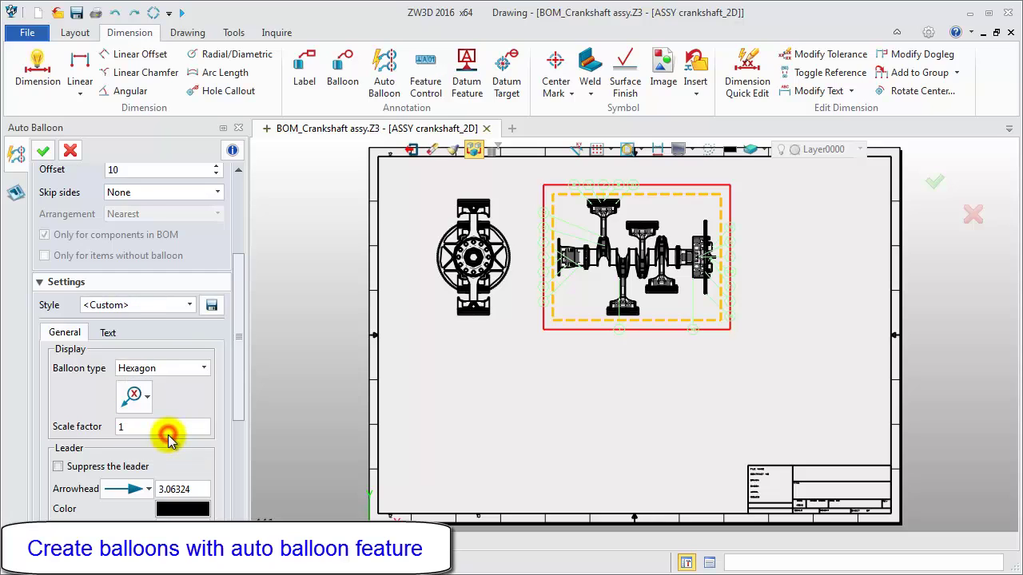
left_click(43, 150)
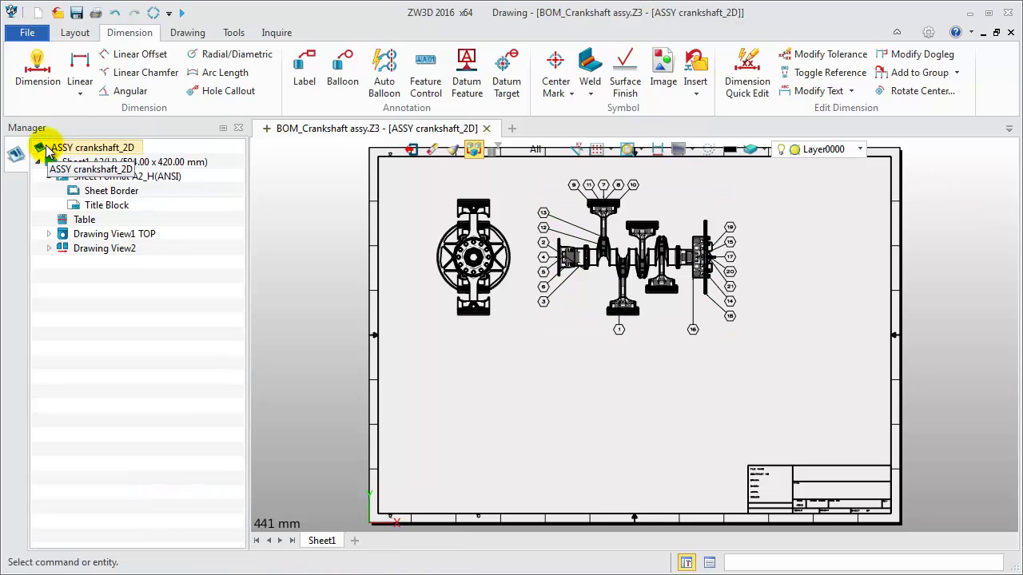
scroll(649, 221, "up", 2)
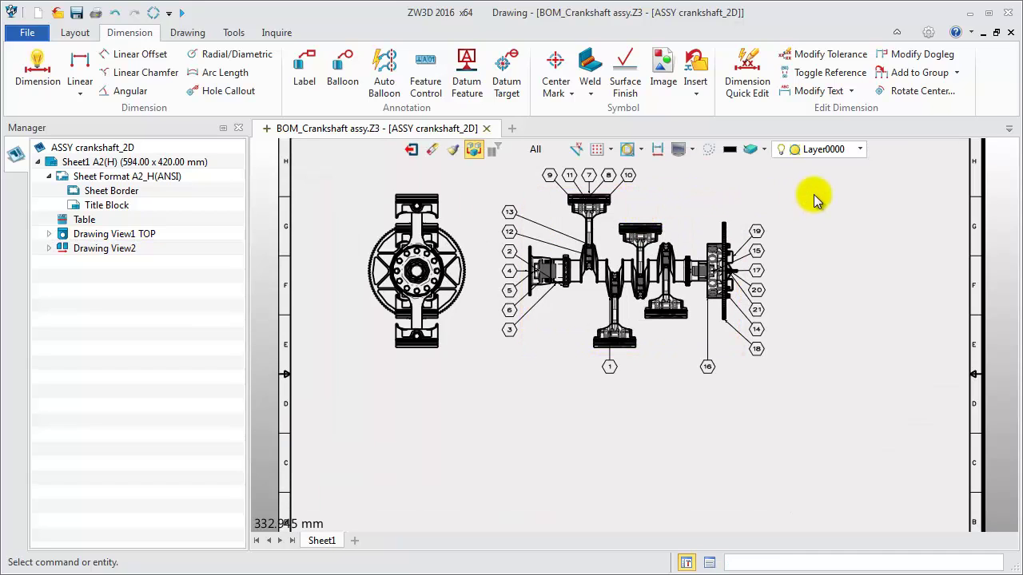
Create an indented BOM from the TOP view and place it at the sheet's lower left.
left_click(71, 33)
left_click(258, 59)
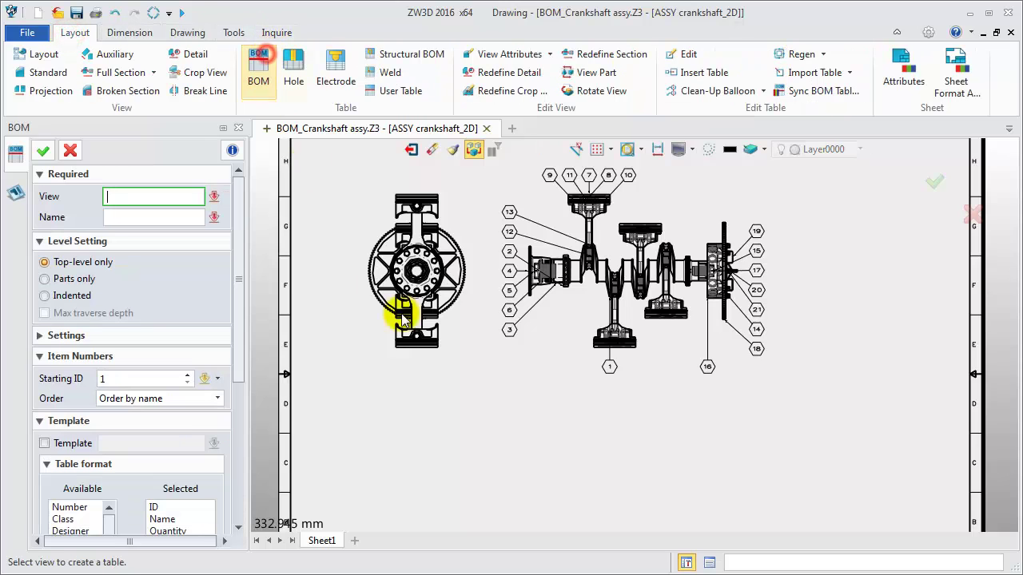
left_click(639, 326)
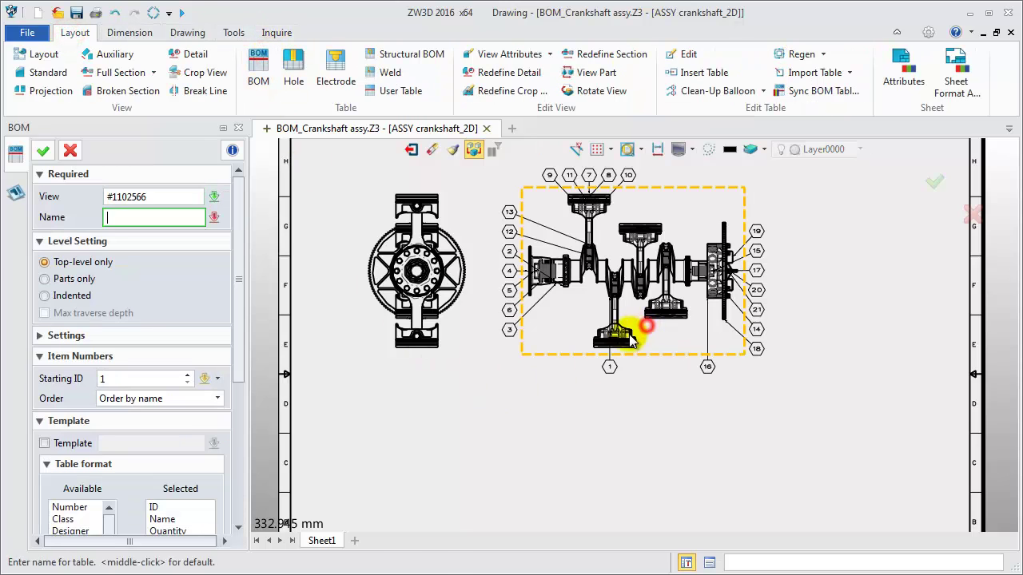
left_click(83, 295)
middle_click_drag(373, 405, 406, 354)
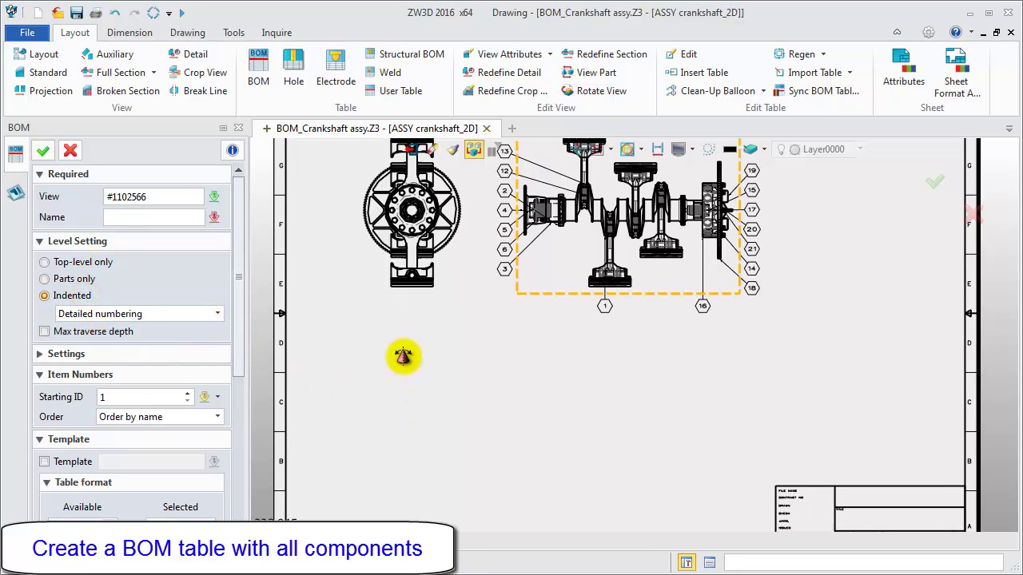
left_click(43, 152)
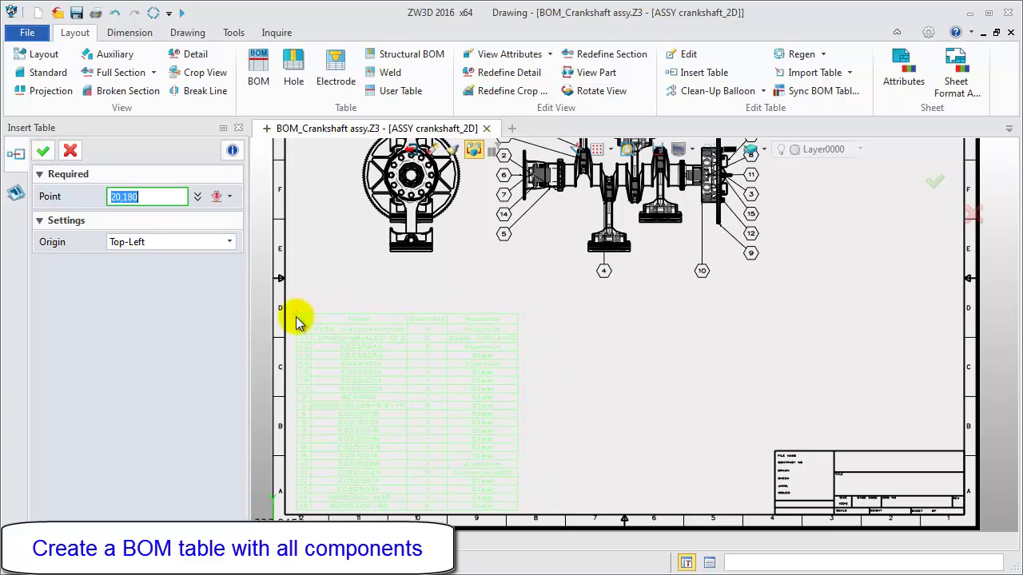
left_click(301, 300)
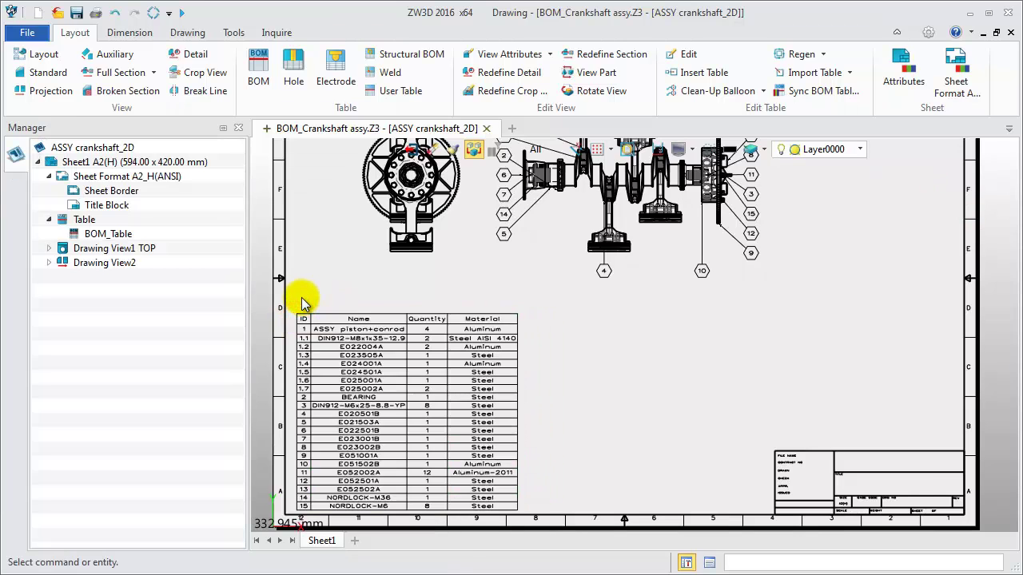
Inspect the BOM table's ID, Name, Quantity and Material columns and the renumbered 1.1–1.7 balloons.
left_click(295, 344)
scroll(297, 356, "up", 3)
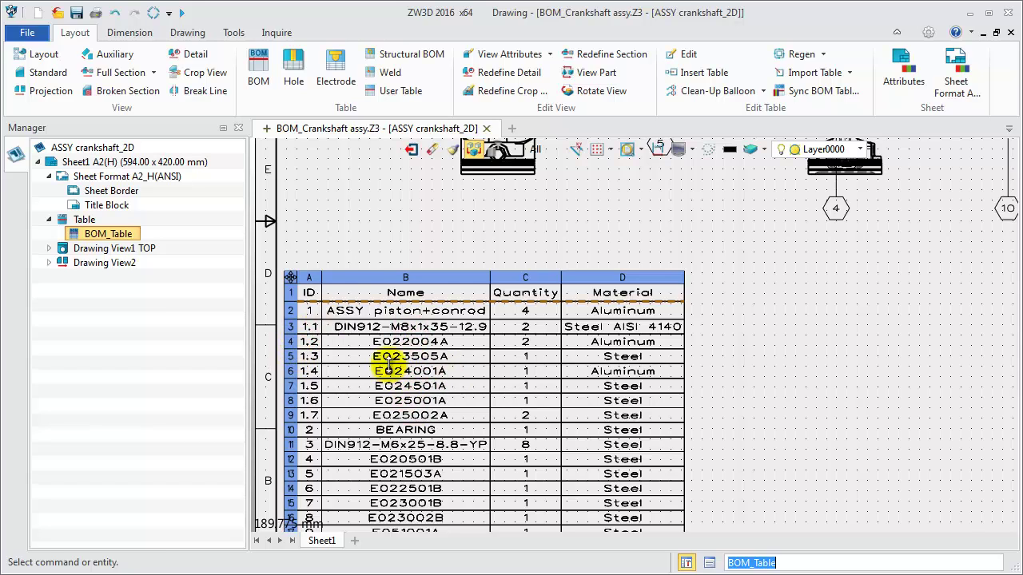
scroll(387, 361, "down", 1)
scroll(384, 351, "down", 1)
left_click(568, 279)
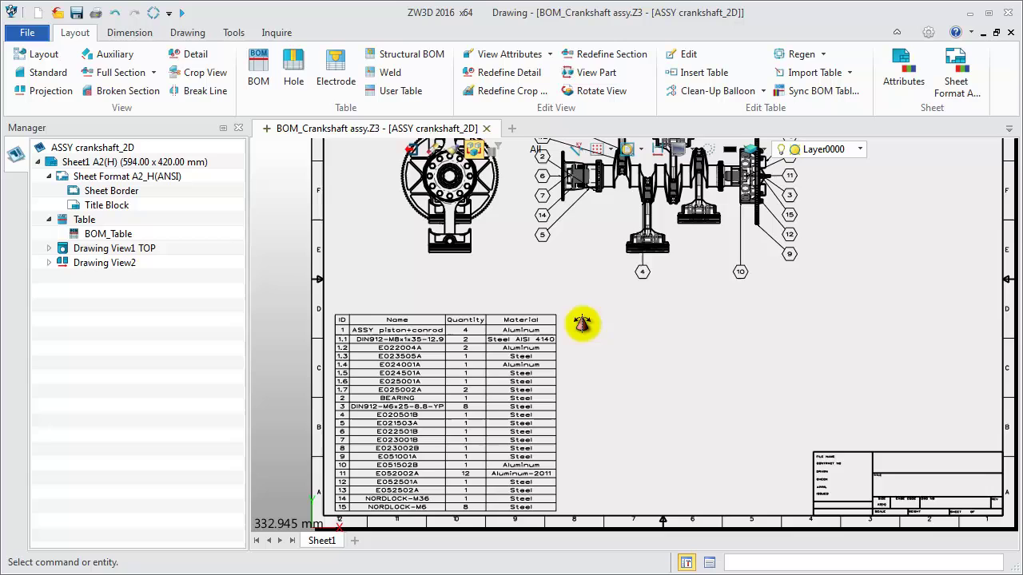
scroll(559, 336, "down", 2)
scroll(520, 346, "down", 1)
scroll(573, 240, "up", 1)
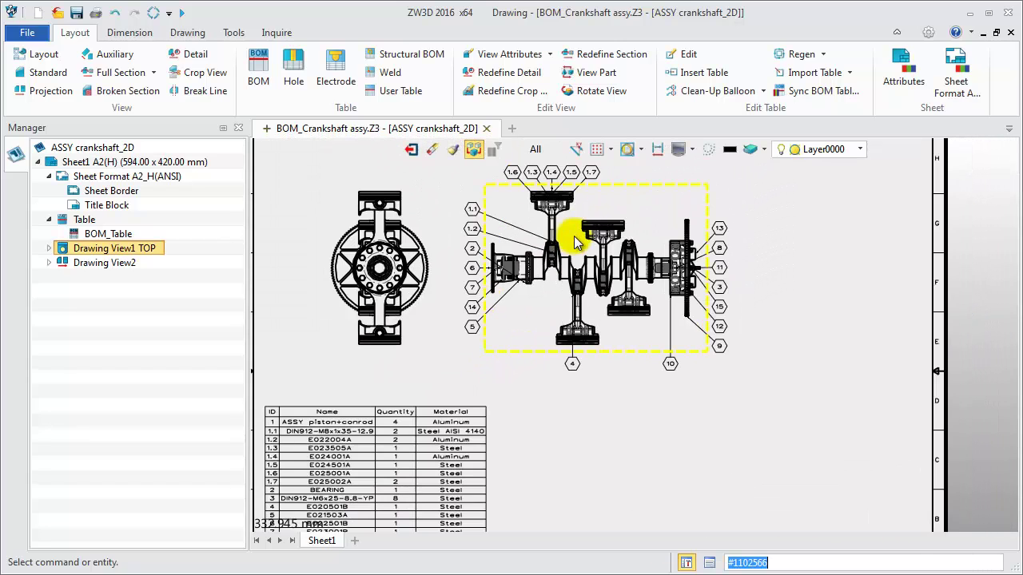
scroll(488, 187, "up", 1)
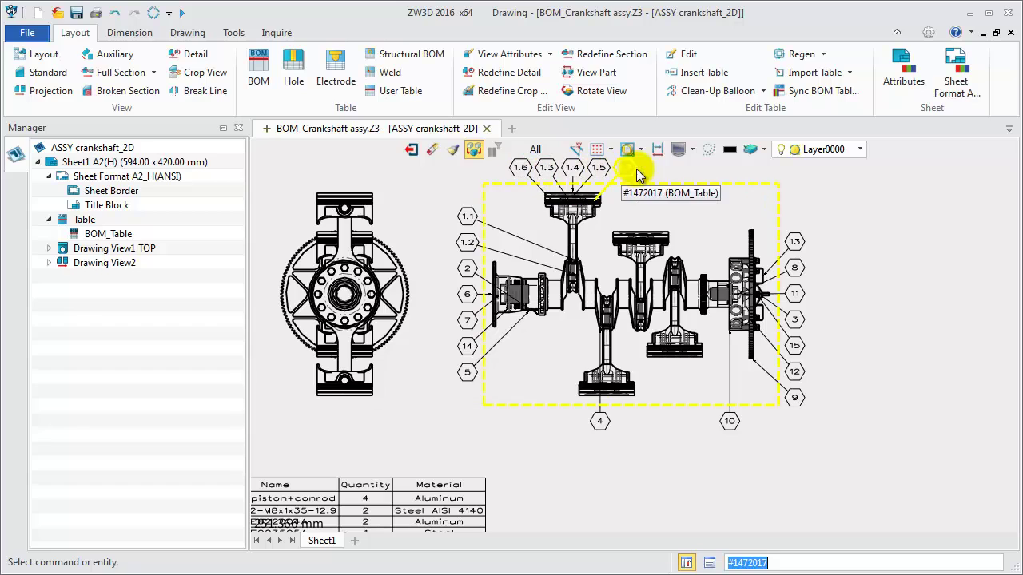
scroll(803, 188, "down", 1)
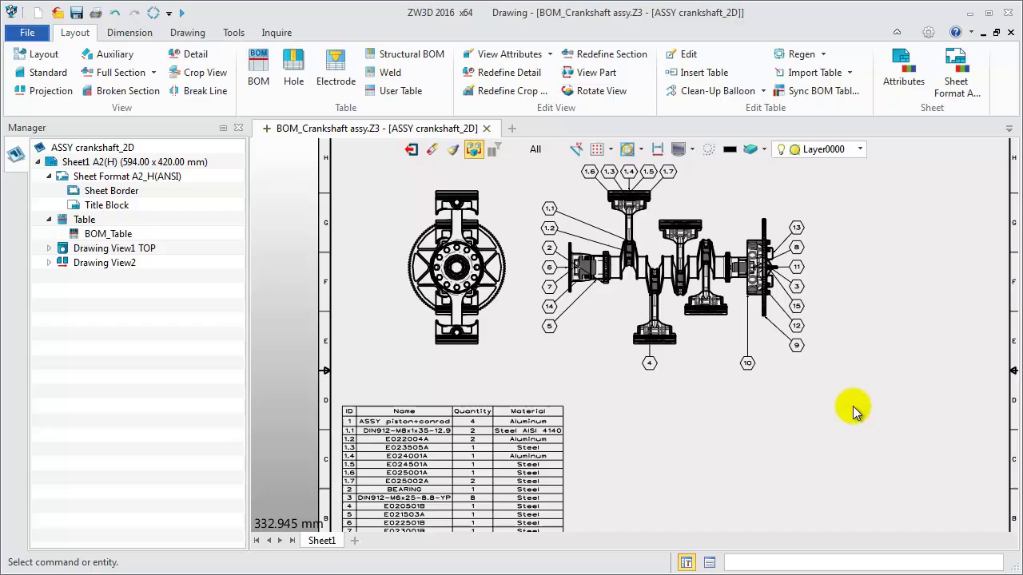
scroll(853, 406, "down", 1)
Insert a top-level-only BOM table, BOM_Table1, to the right of the indented table.
left_click(263, 70)
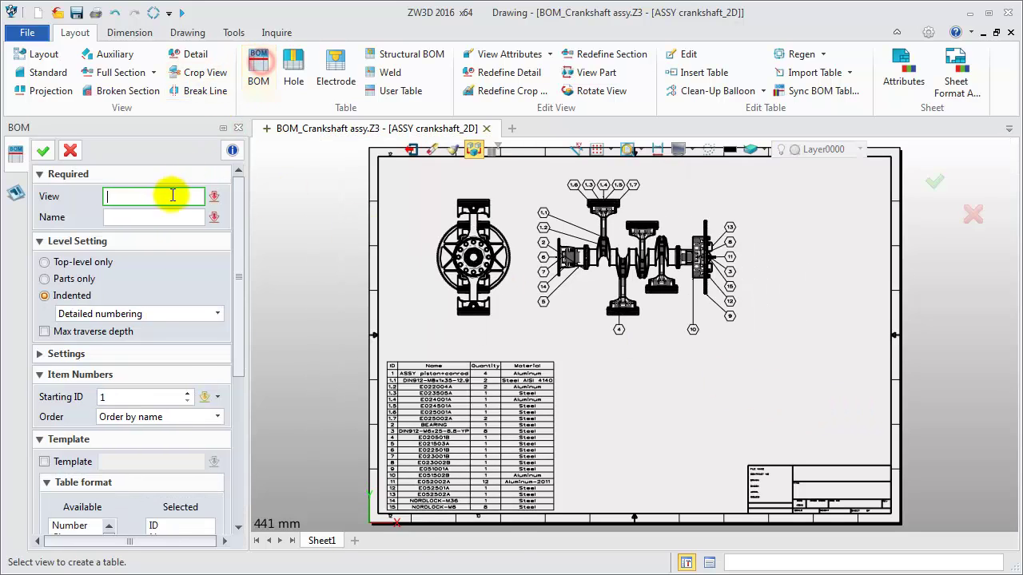
left_click(687, 240)
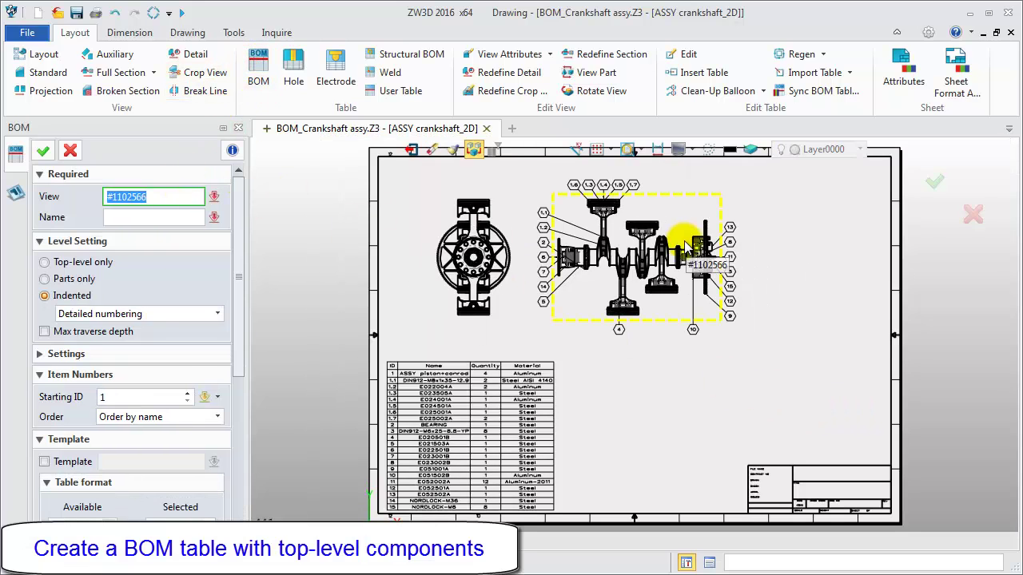
left_click(44, 264)
left_click(44, 150)
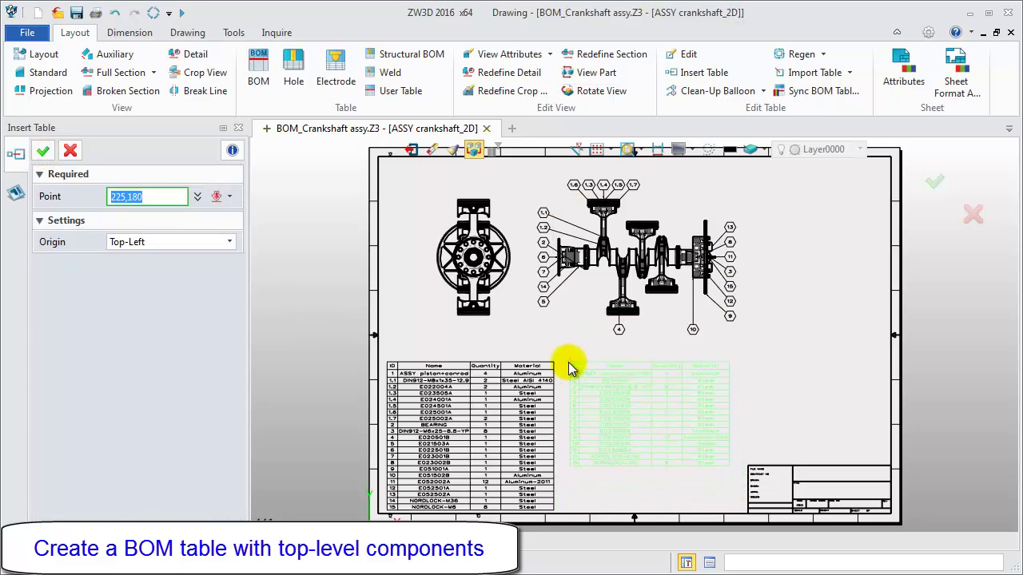
left_click(568, 362)
middle_click(732, 374)
scroll(639, 466, "up", 4)
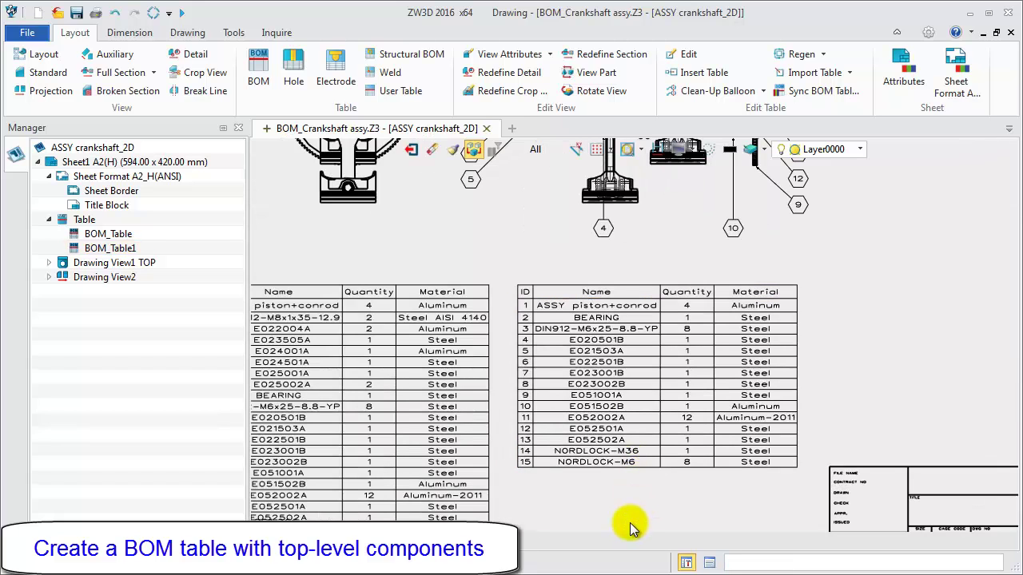
scroll(680, 228, "down", 3)
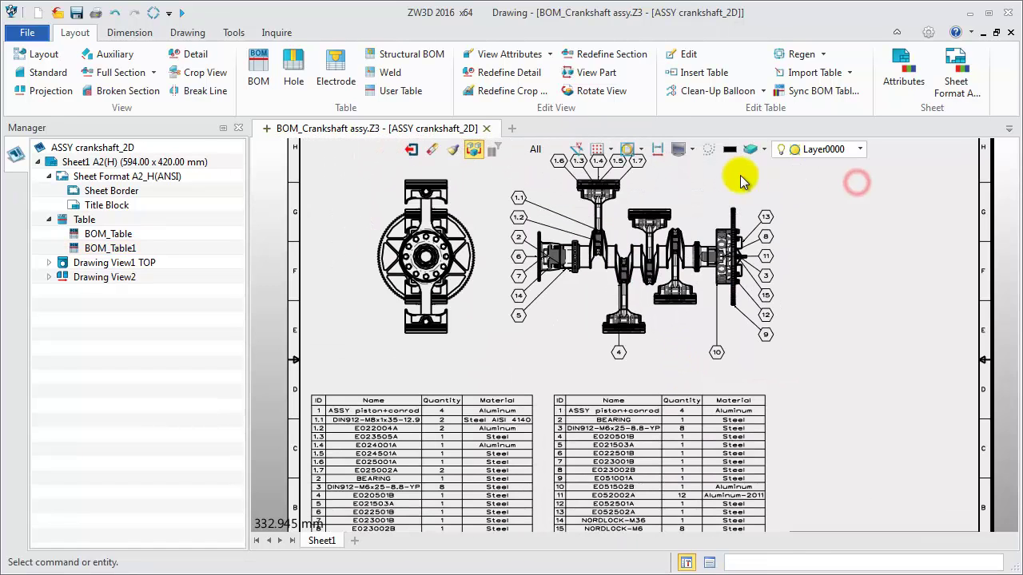
Link Drawing View1 TOP's balloons to Sheet1 : BOM_Table1 so they all read 1.
right_click(730, 179)
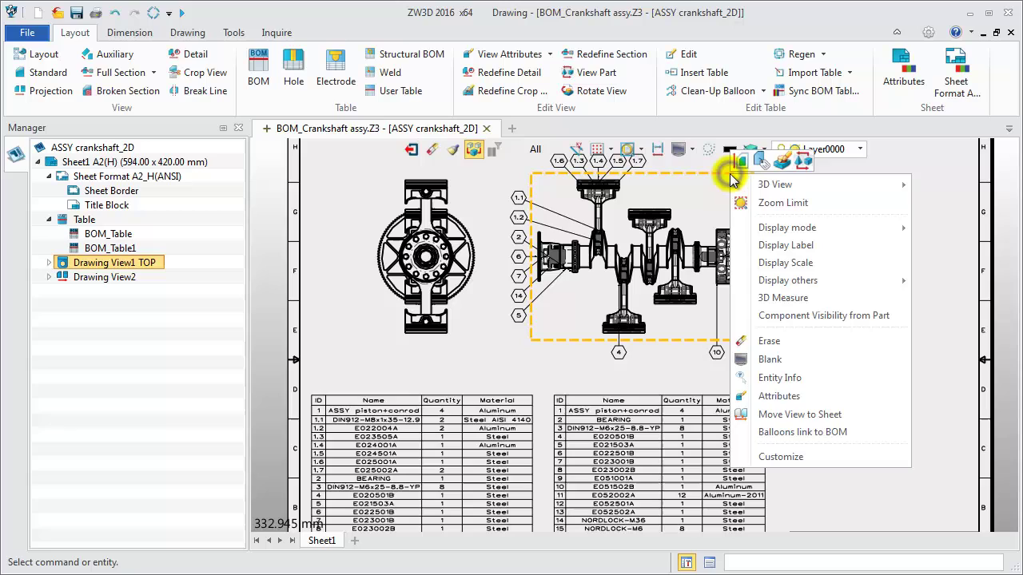
left_click(815, 438)
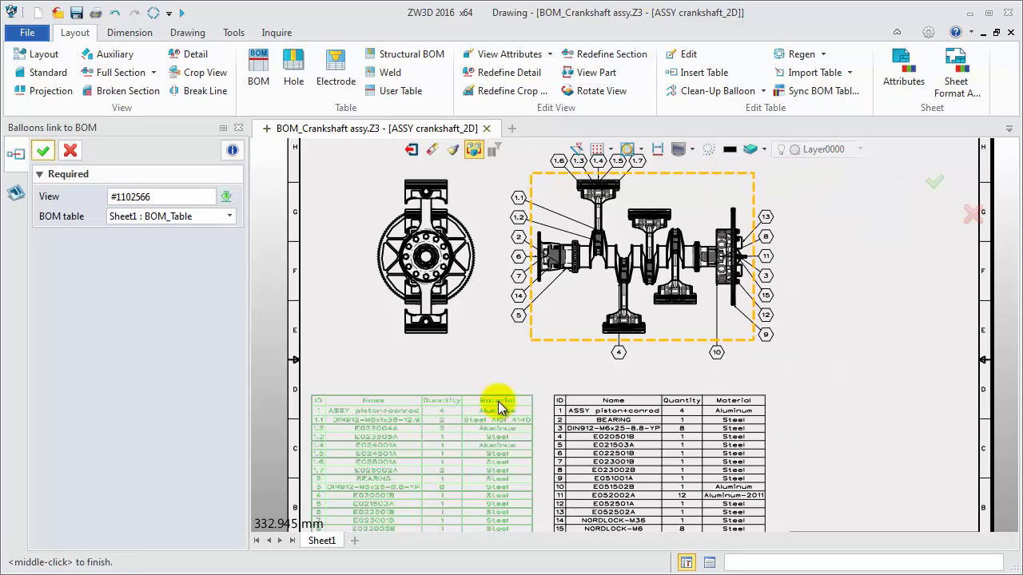
left_click(219, 218)
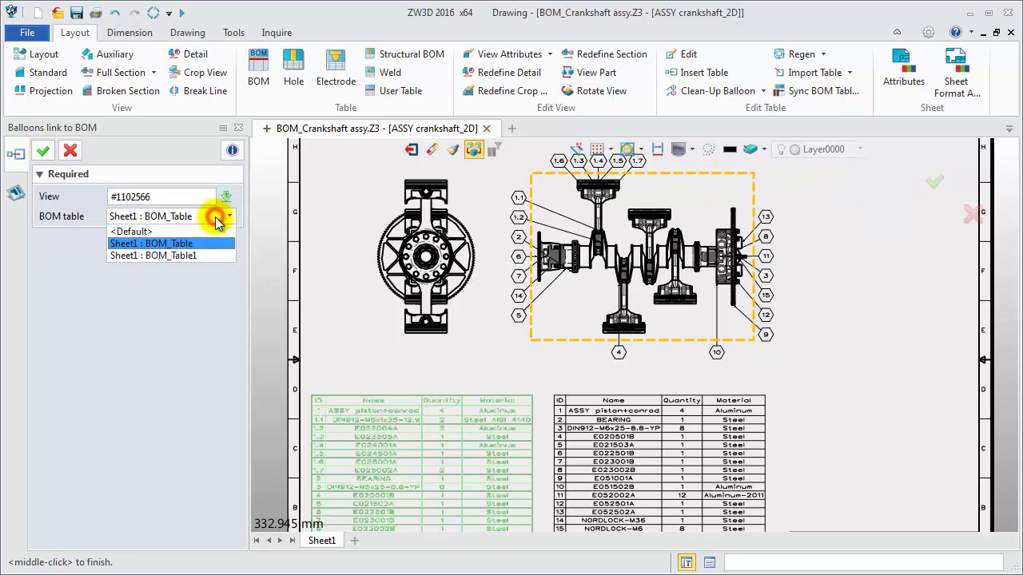
left_click(182, 256)
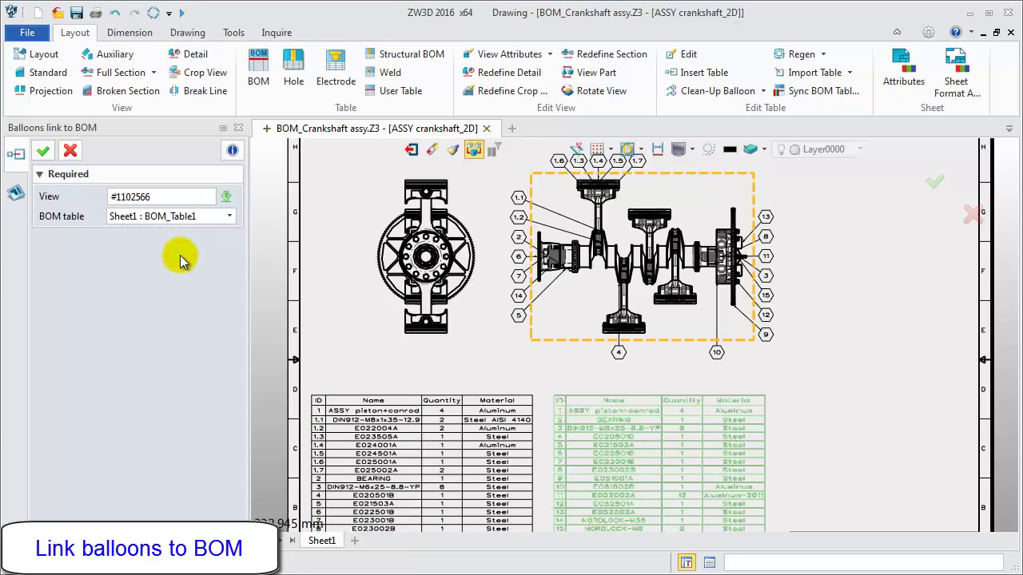
left_click(43, 152)
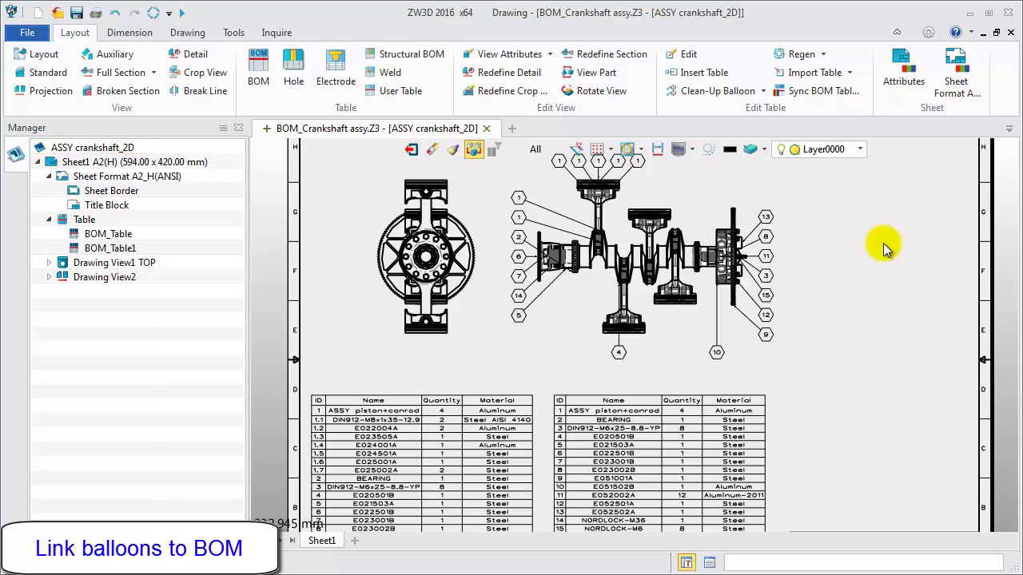
left_click(129, 32)
scroll(872, 270, "up", 2)
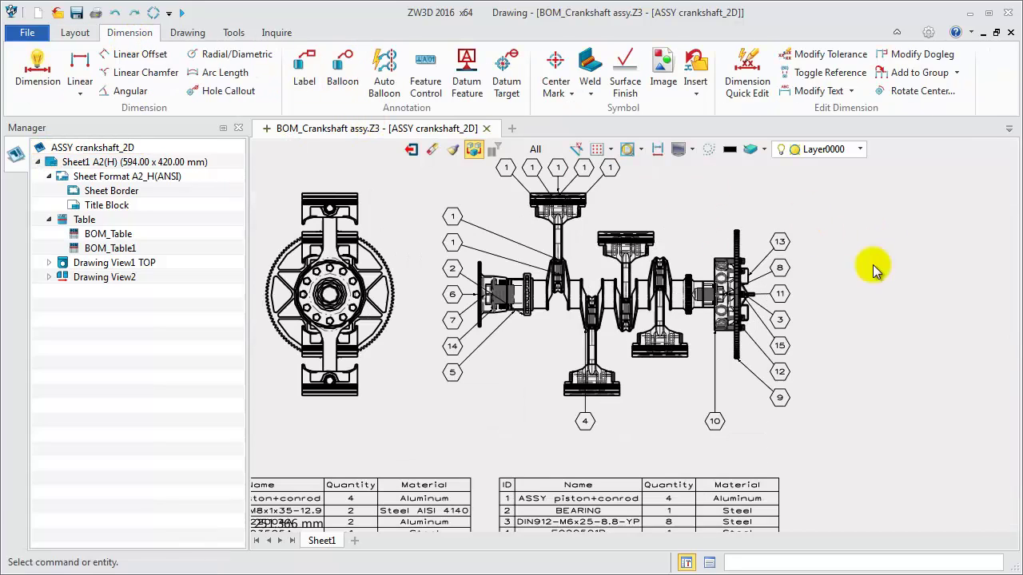
Accept the TOP view's View Attributes and launch Auto Balloon again.
left_click(718, 206)
right_click(711, 189)
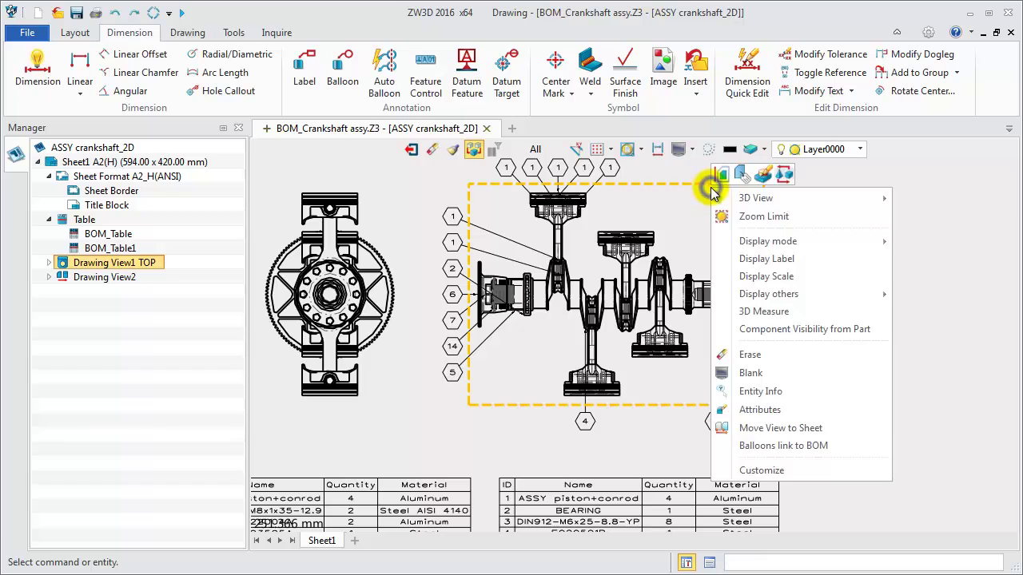
left_click(810, 421)
left_click_drag(889, 156, 899, 40)
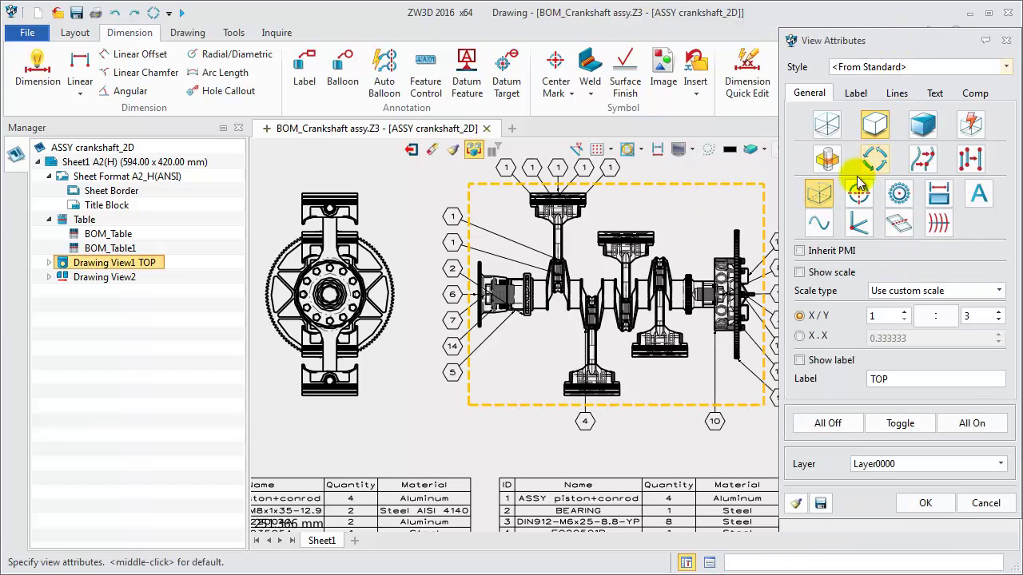
left_click(925, 504)
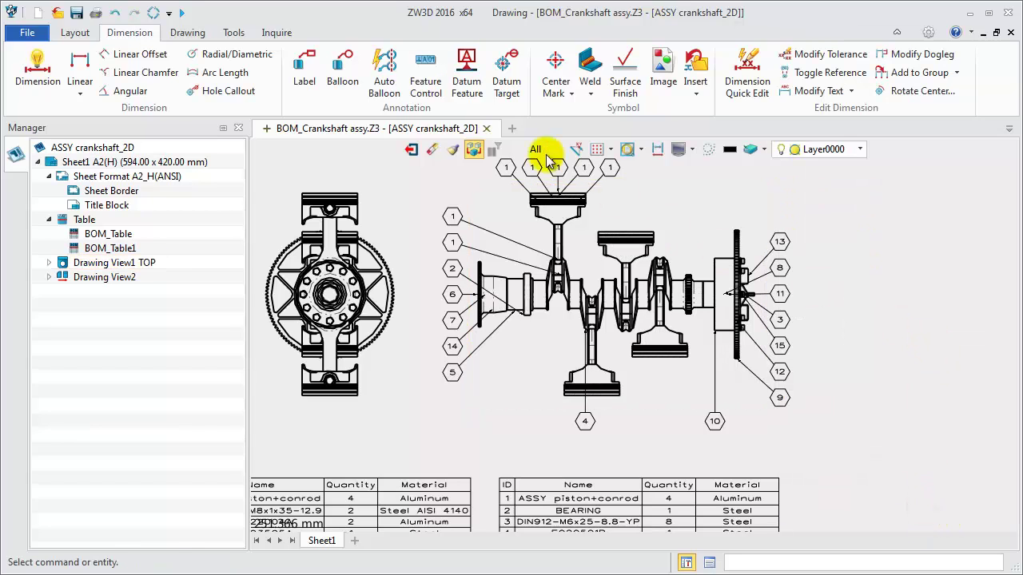
left_click(384, 73)
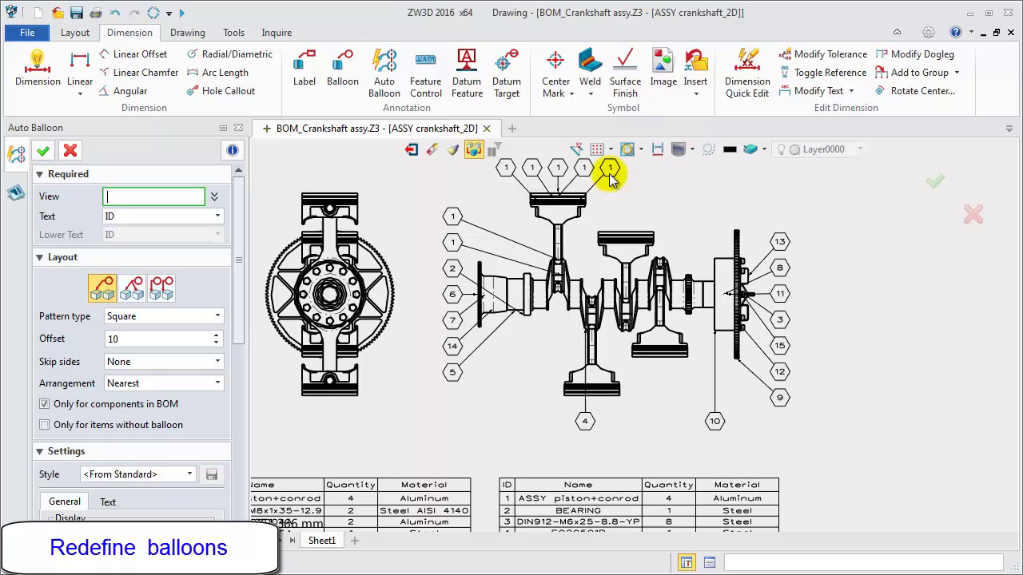
Auto-balloon the TOP view with hexagon balloons carrying the 1× quantity prefix.
left_click(590, 217)
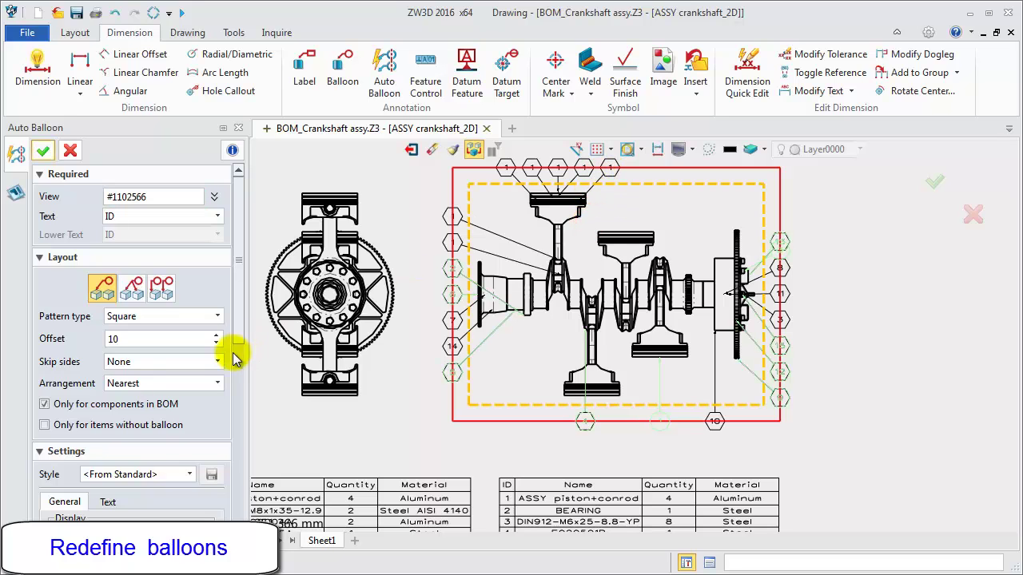
left_click_drag(240, 326, 235, 381)
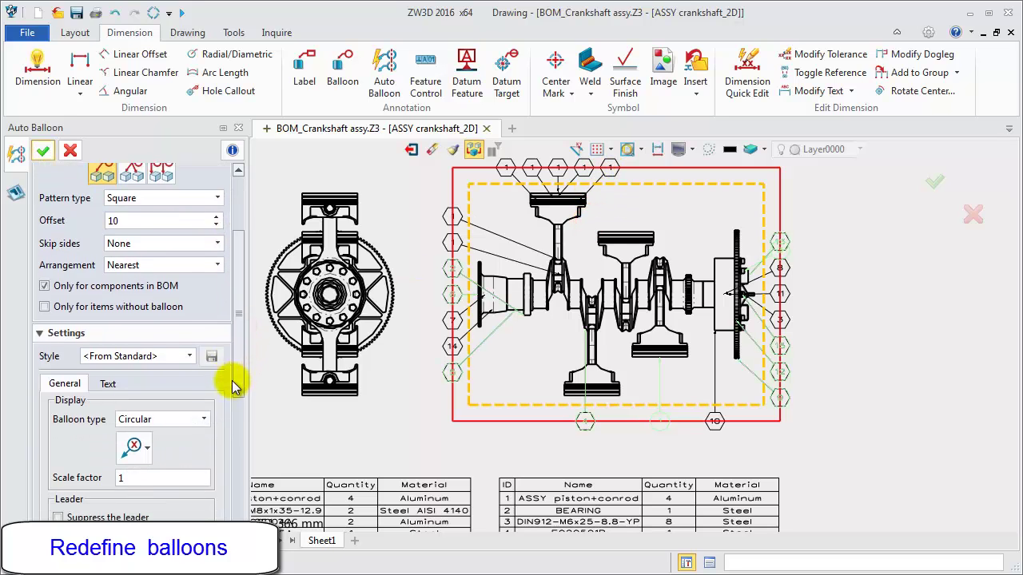
left_click(204, 417)
left_click(190, 481)
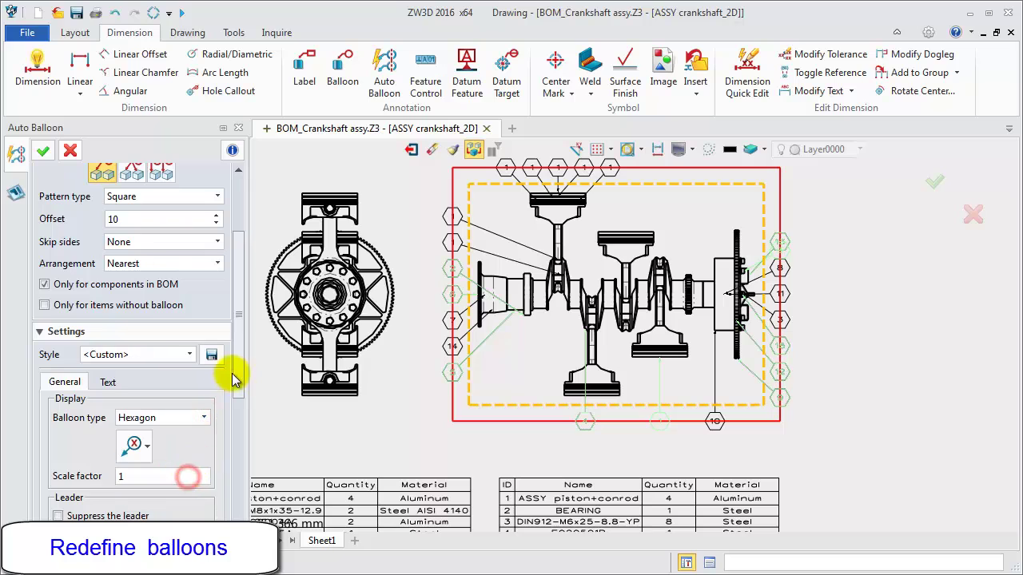
left_click_drag(238, 366, 226, 495)
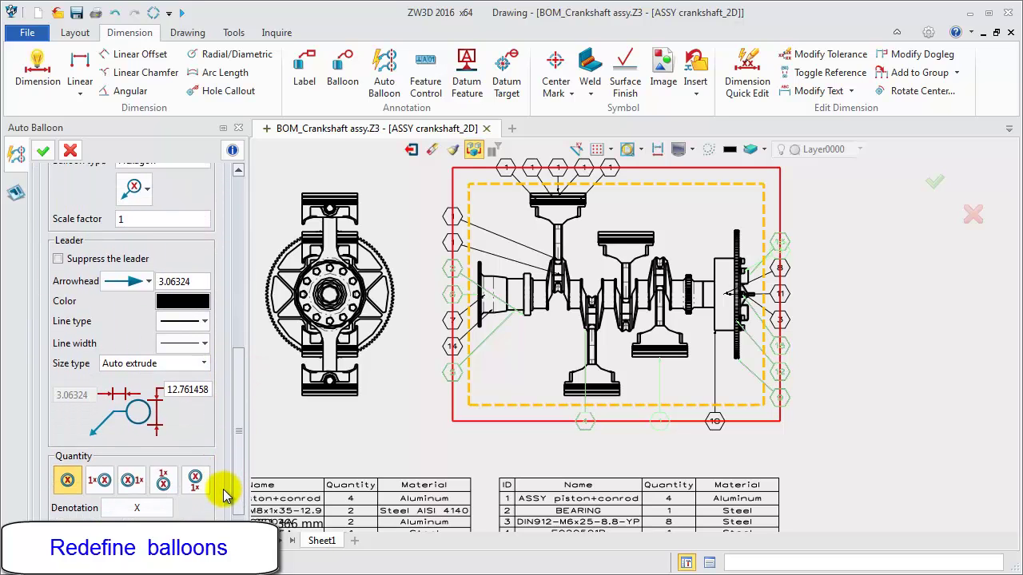
left_click(99, 479)
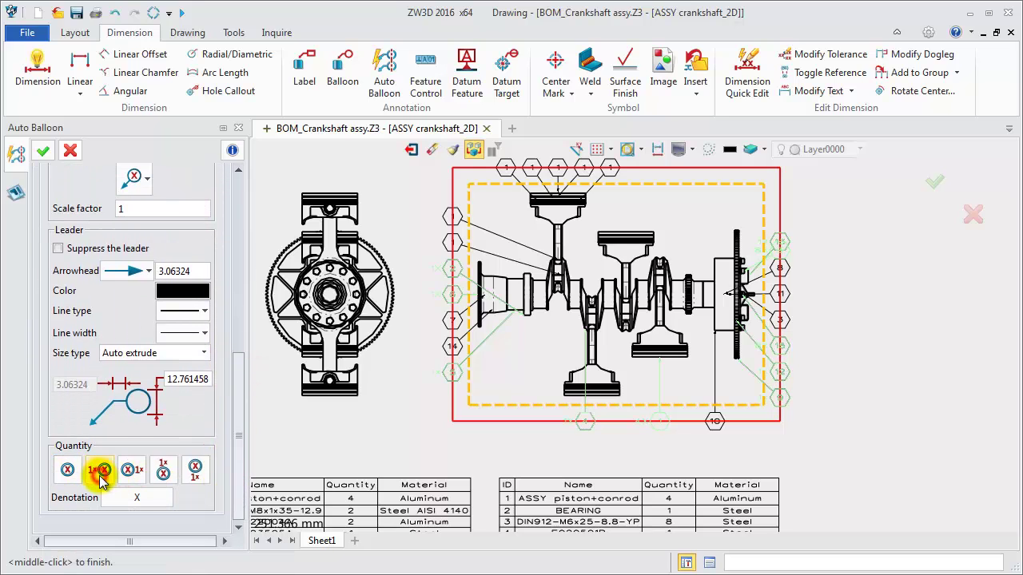
left_click(42, 150)
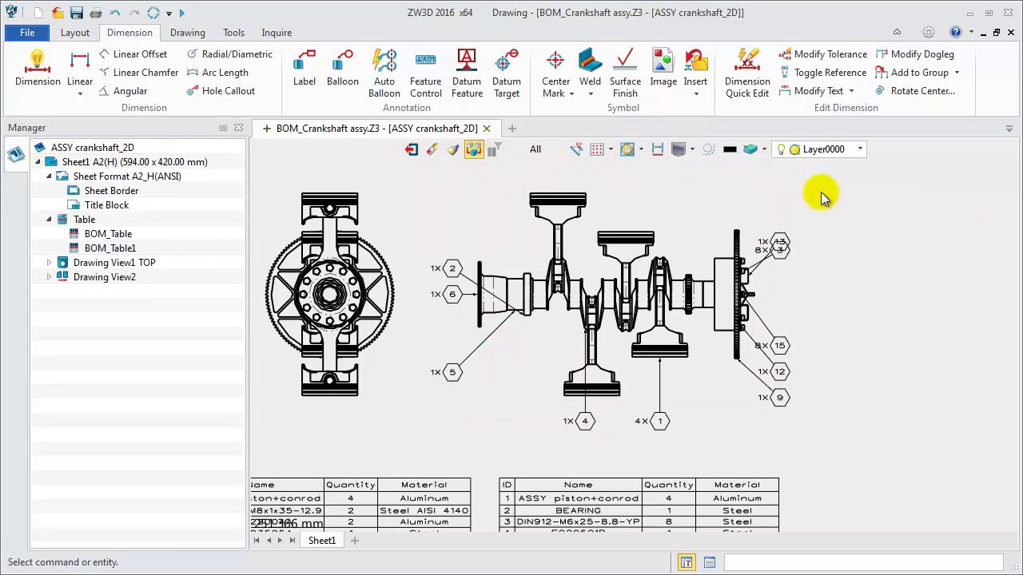
Relocate balloon 13 below balloon 3 on the right of the TOP view.
scroll(801, 249, "up", 3)
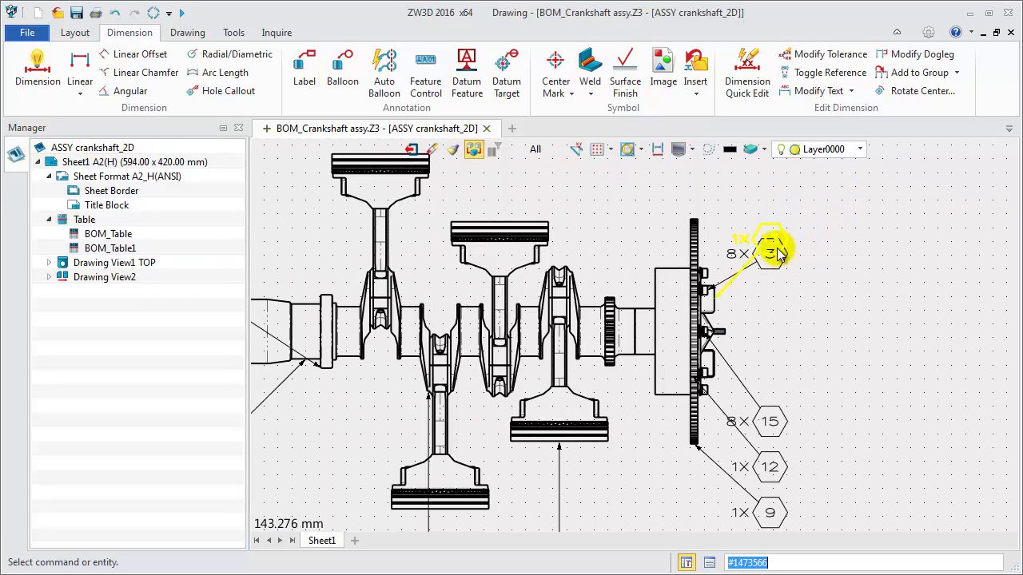
left_click(771, 241)
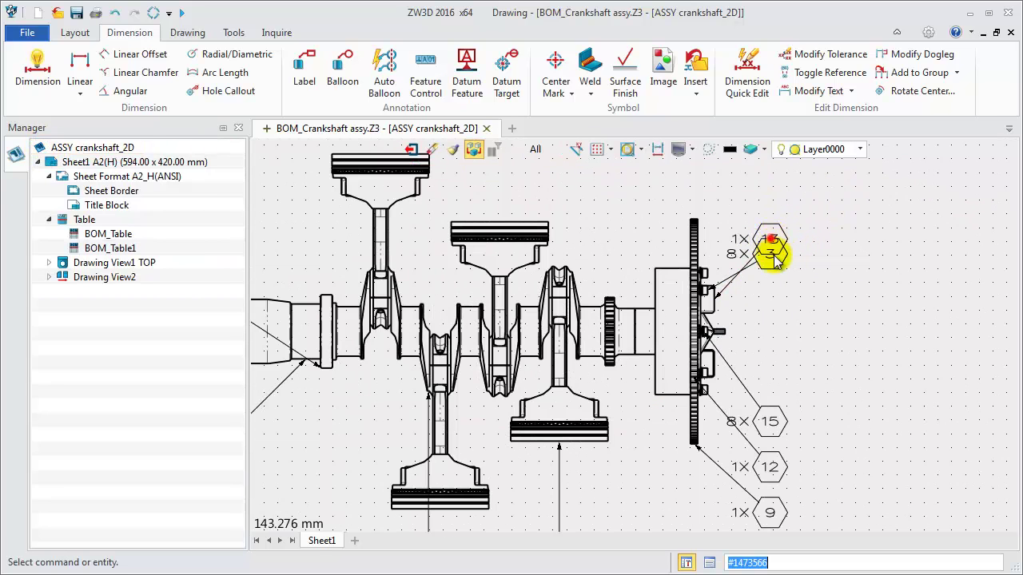
left_click(771, 312)
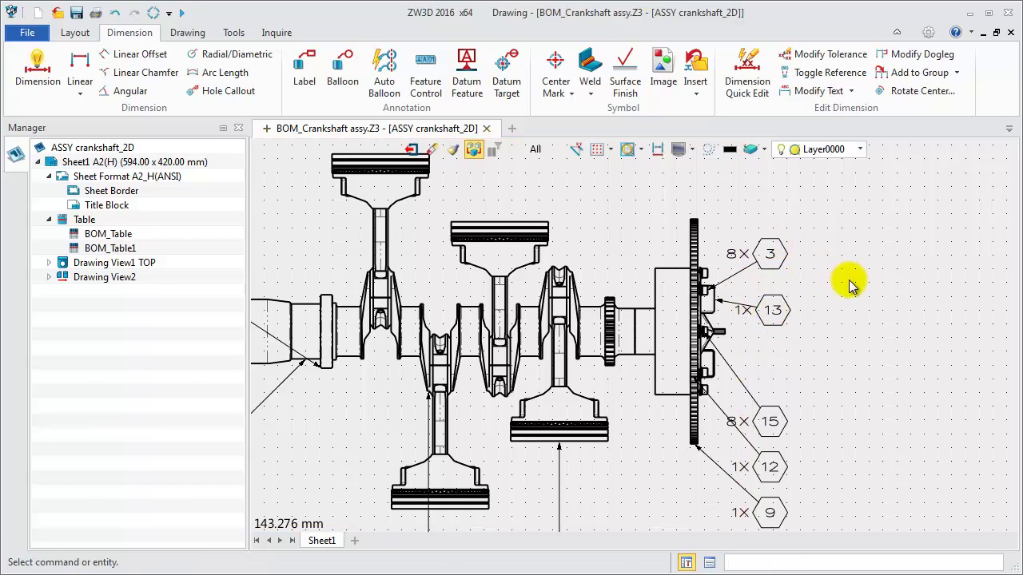
scroll(849, 280, "down", 1)
scroll(869, 343, "down", 2)
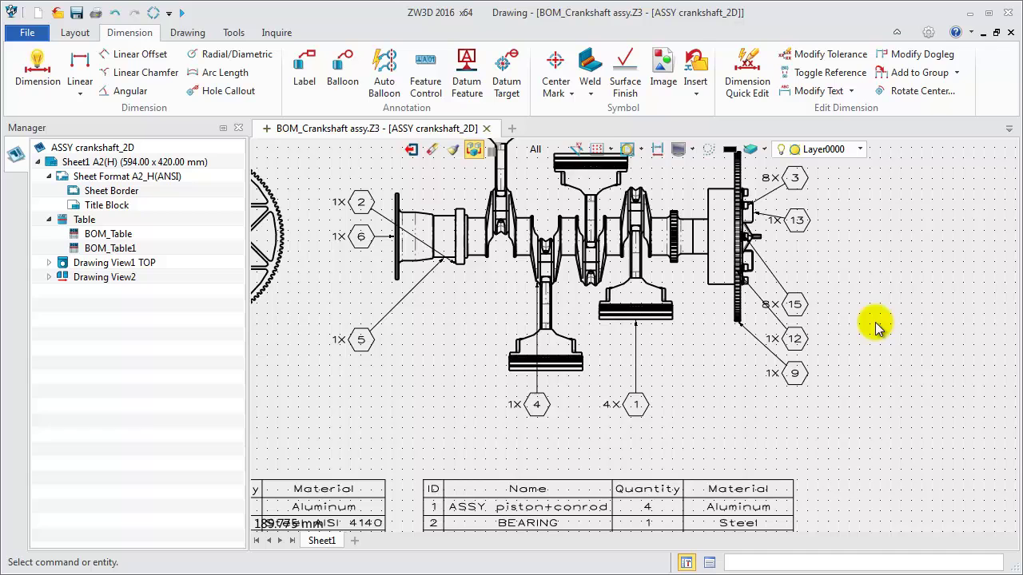
scroll(882, 346, "down", 3)
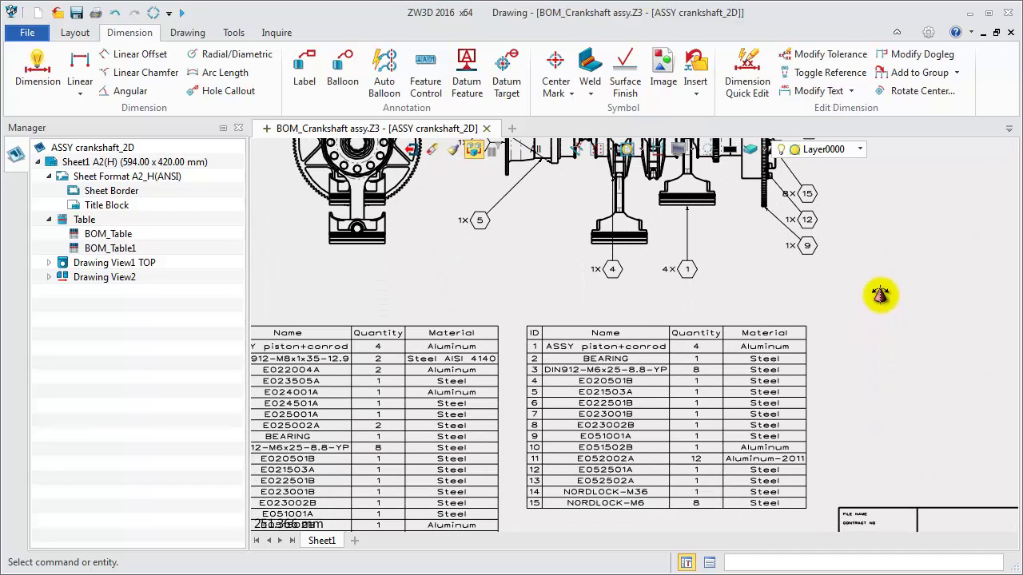
scroll(883, 337, "up", 4)
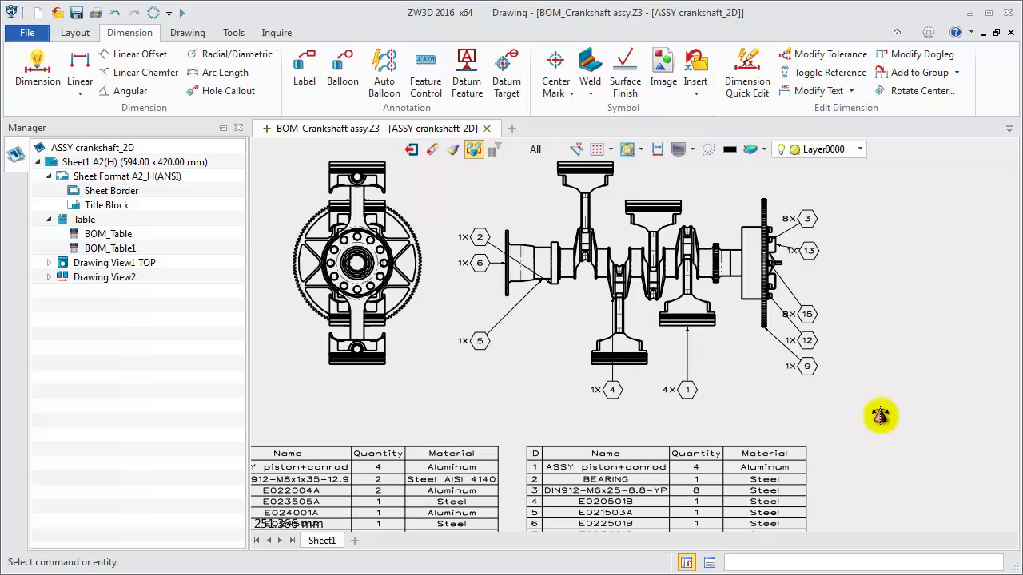
Link Drawing View2's balloons to Sheet1 : BOM_Table1.
middle_click_drag(882, 422, 933, 407)
left_click(368, 179)
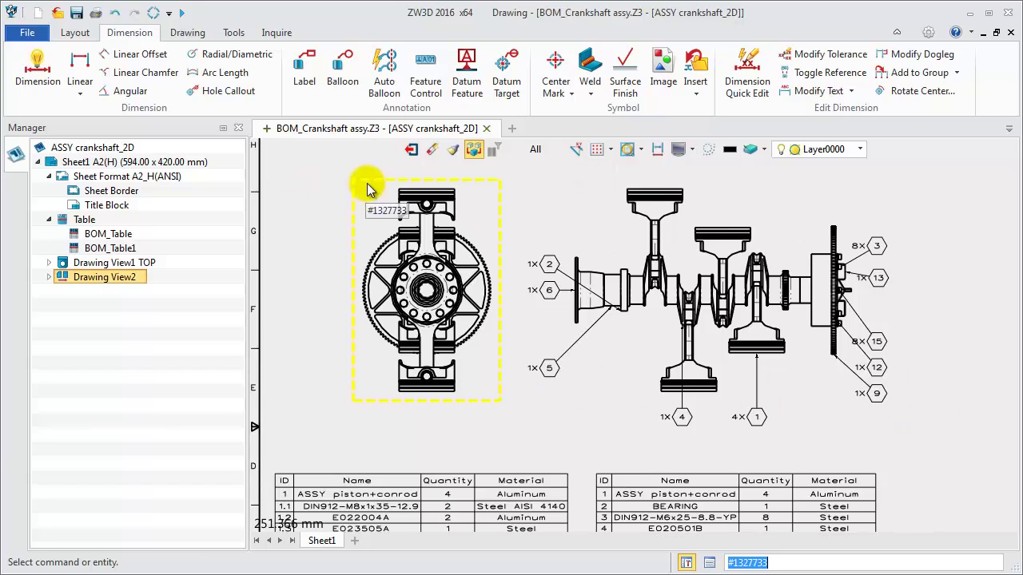
right_click(365, 178)
left_click(439, 457)
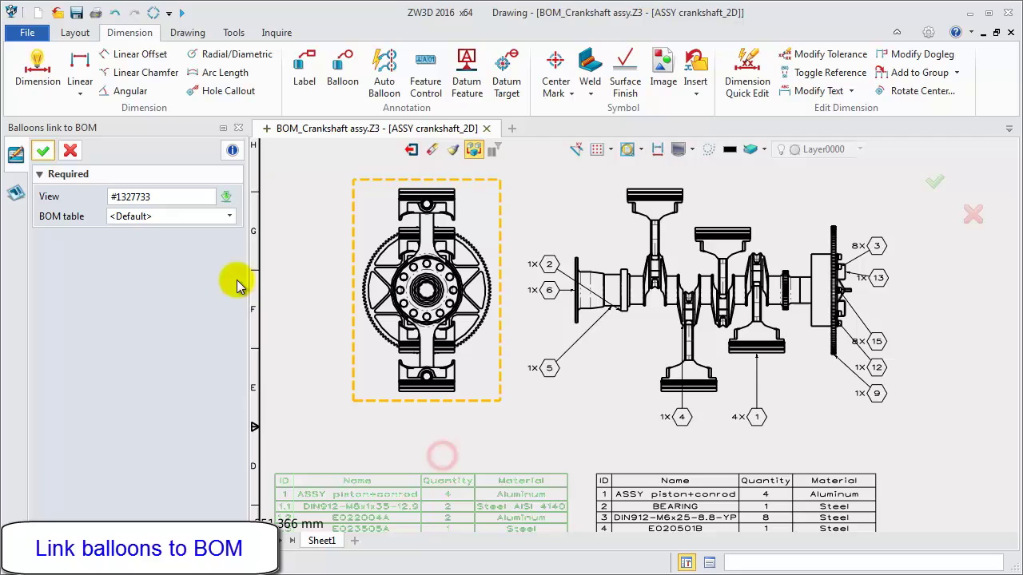
left_click(212, 215)
left_click(204, 257)
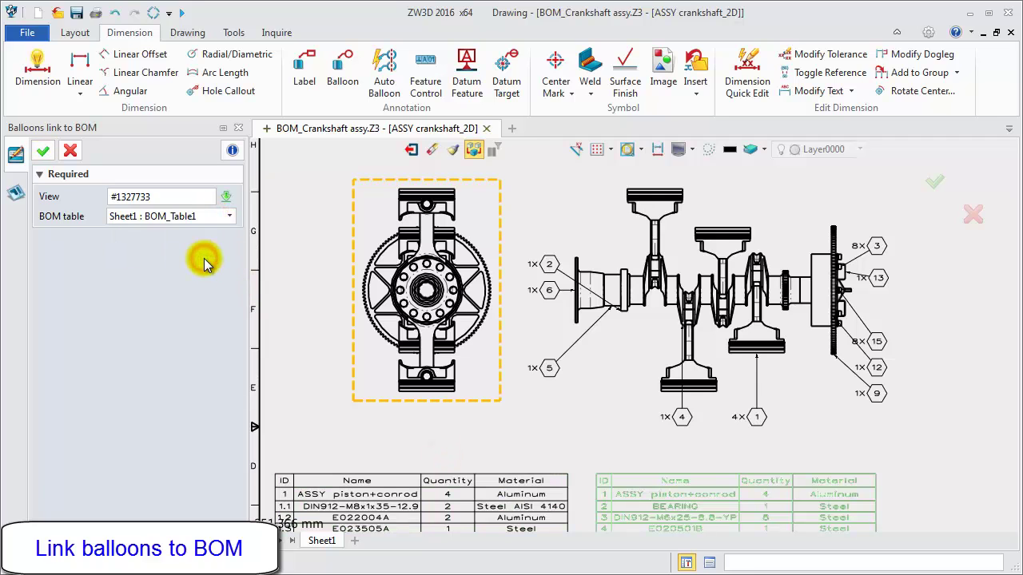
left_click(44, 151)
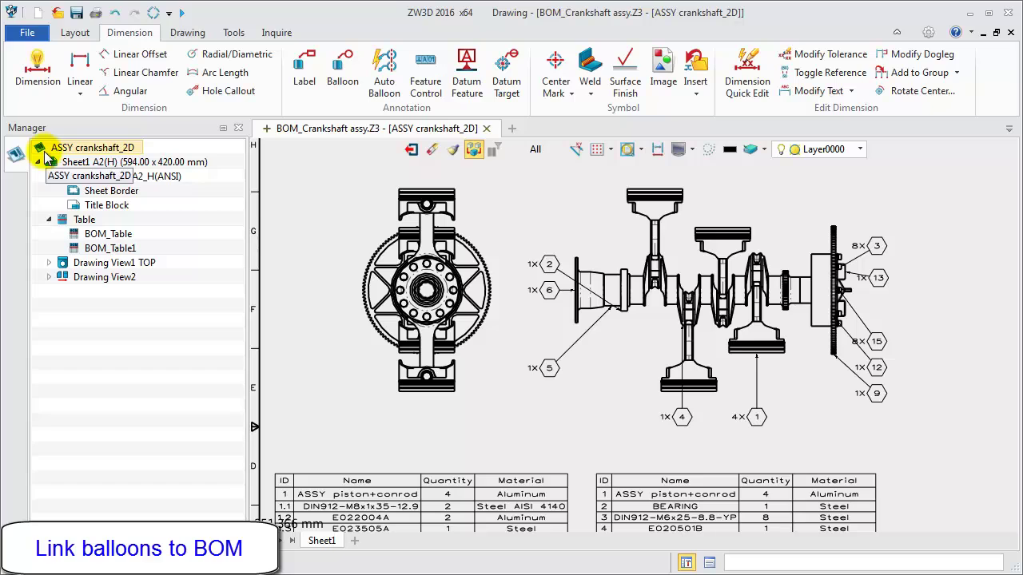
Auto-balloon the crankshaft side view with hexagon balloons, producing balloons 10 and 7.
left_click(384, 72)
left_click(445, 200)
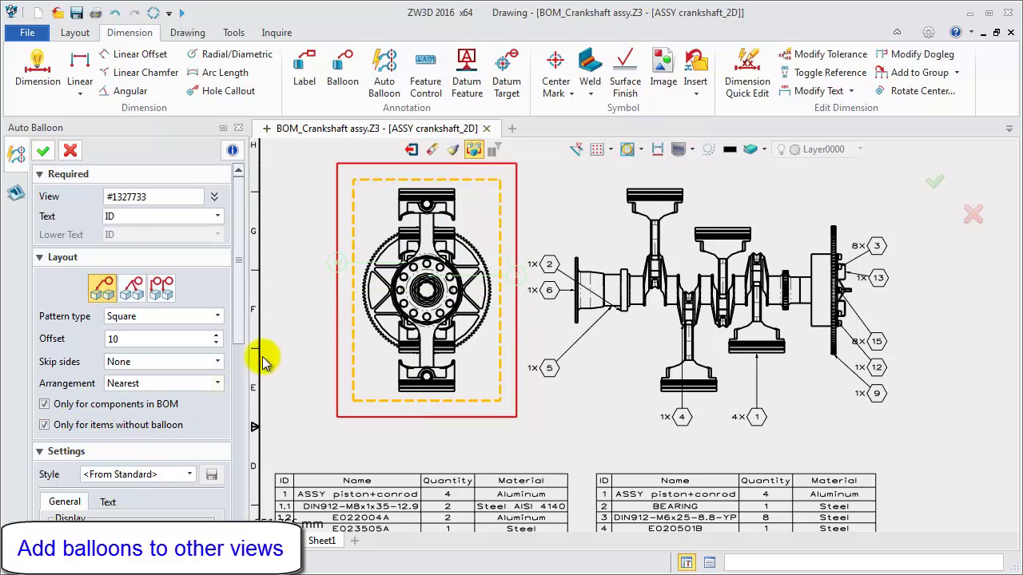
scroll(239, 328, "down", 4)
left_click(178, 361)
left_click(138, 425)
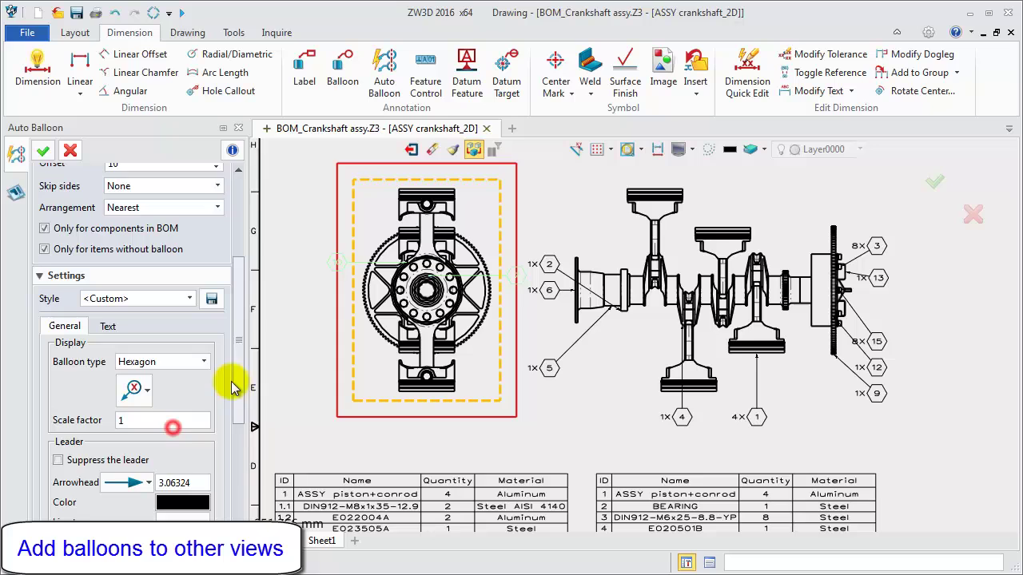
left_click_drag(238, 381, 228, 474)
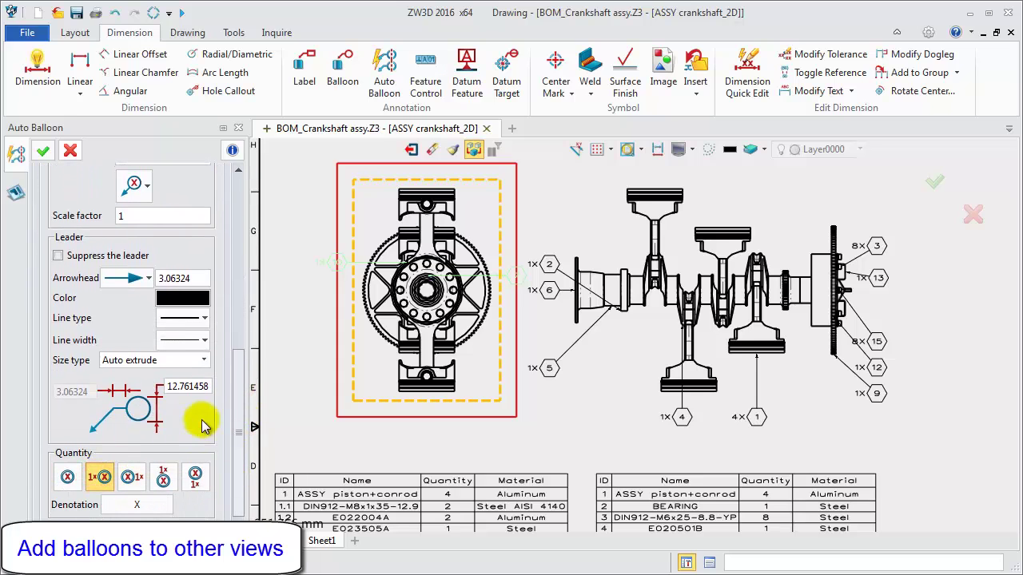
left_click_drag(243, 410, 239, 283)
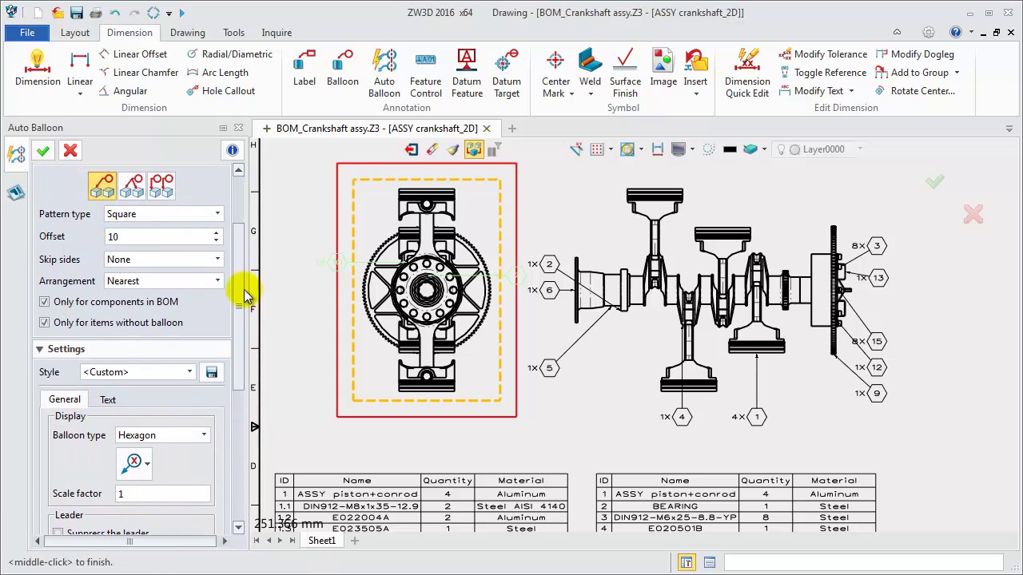
left_click(43, 151)
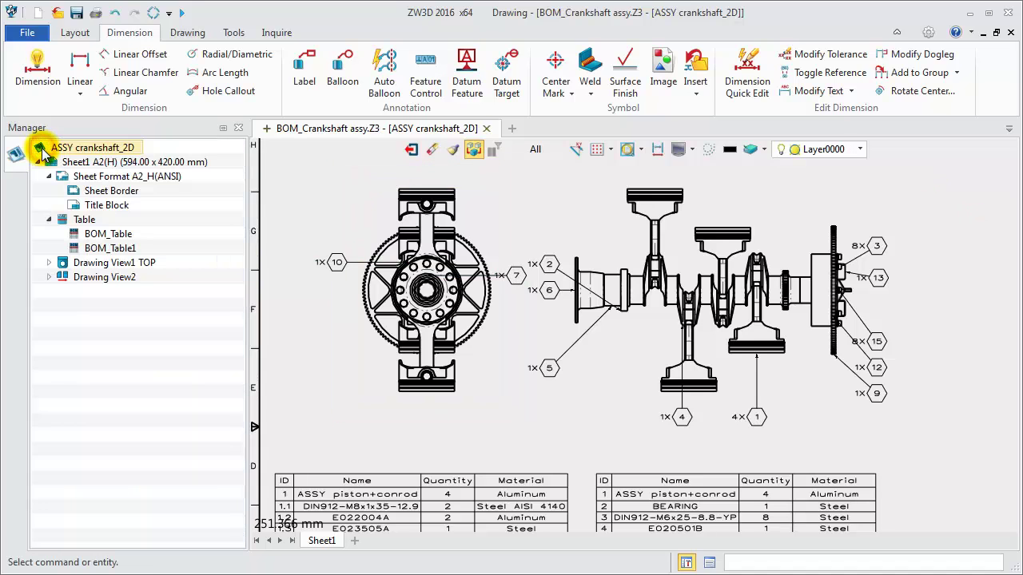
Move balloon 7 out to the left of the side view and recentre the view.
left_click(503, 278)
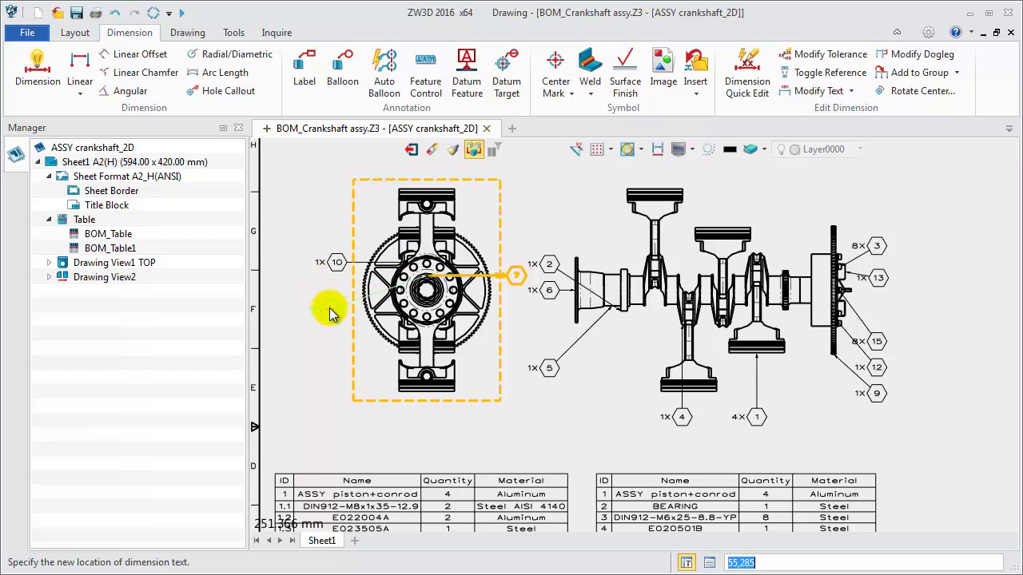
left_click(288, 308)
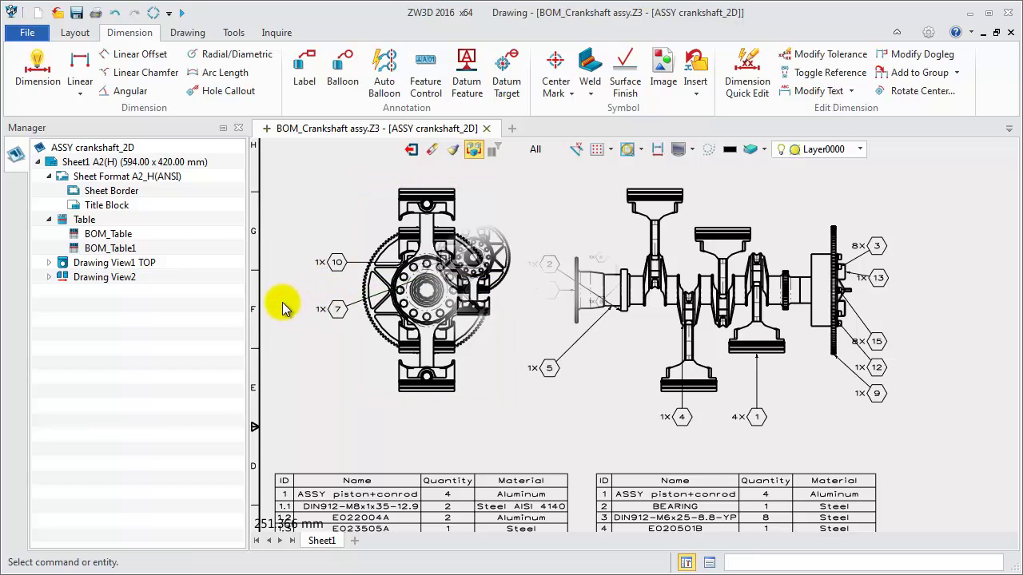
scroll(739, 220, "down", 2)
scroll(736, 221, "up", 2)
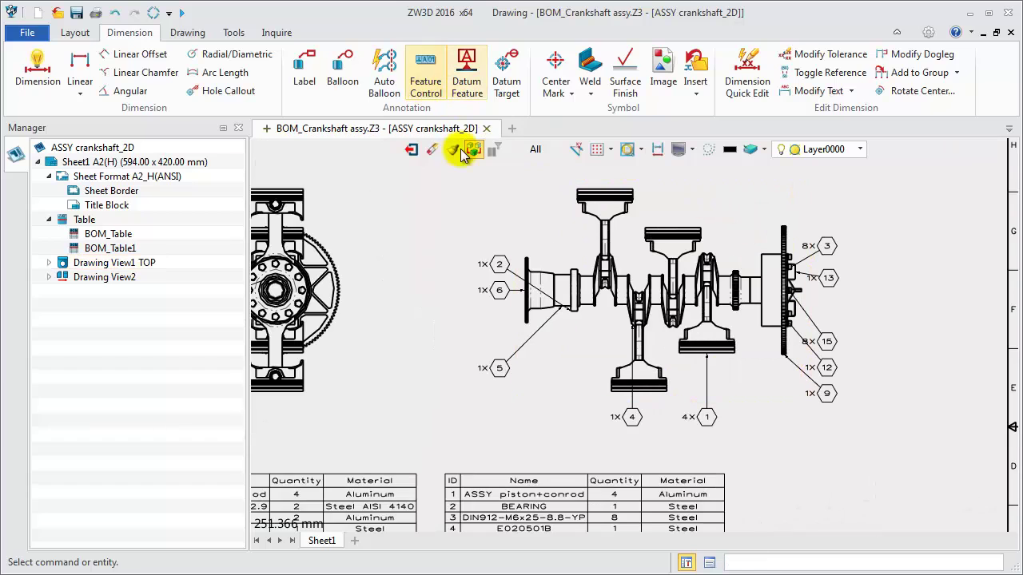
mouse_move(464, 222)
middle_mouse_down()
mouse_move(532, 235)
mouse_move(422, 207)
middle_mouse_up()
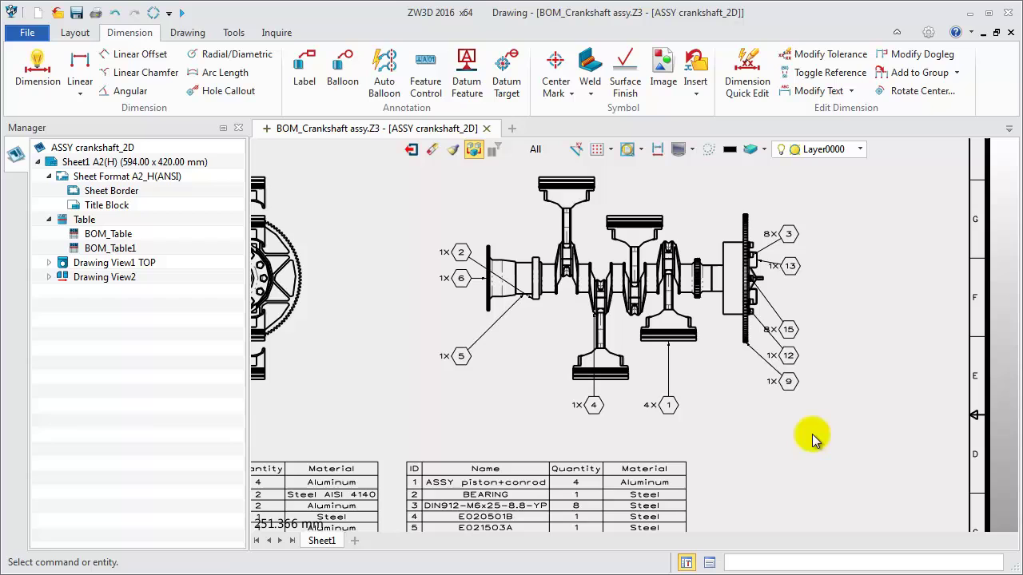
Re-run Auto Balloon on the side view so all balloons become hexagons numbered 1–10 clockwise.
left_click(385, 72)
left_click(561, 170)
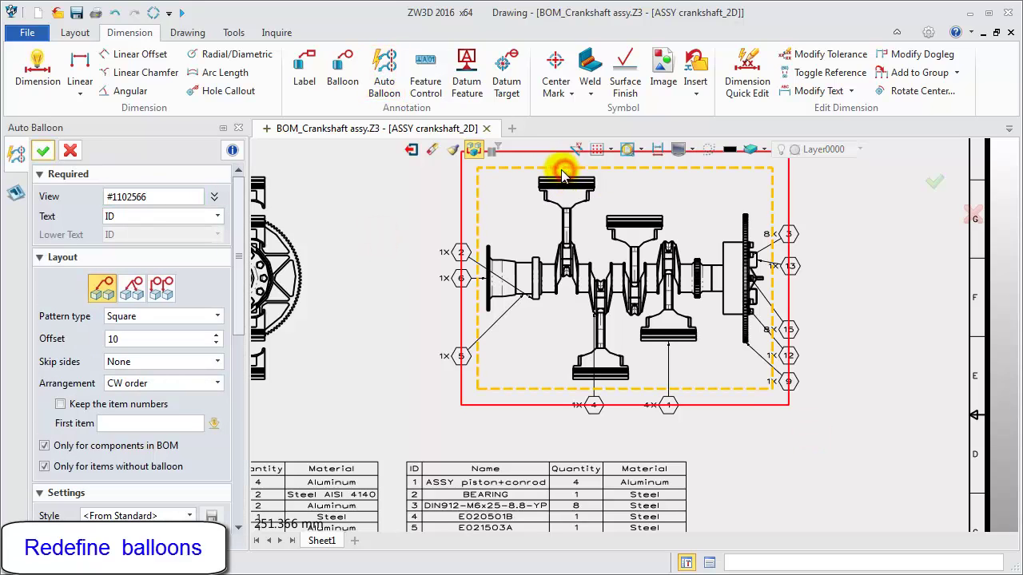
scroll(229, 347, "down", 5)
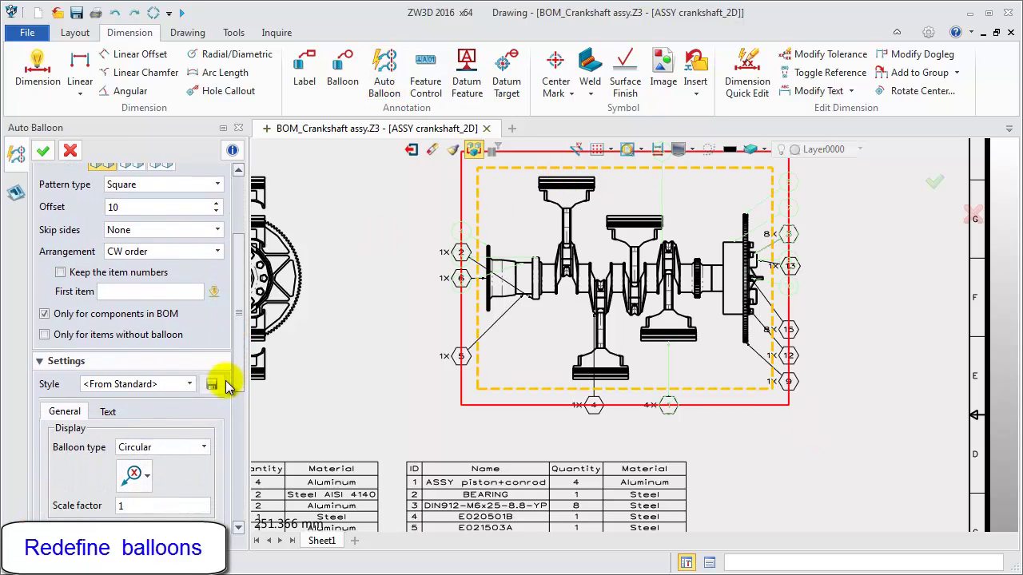
left_click(194, 411)
left_click(157, 473)
scroll(240, 304, "up", 5)
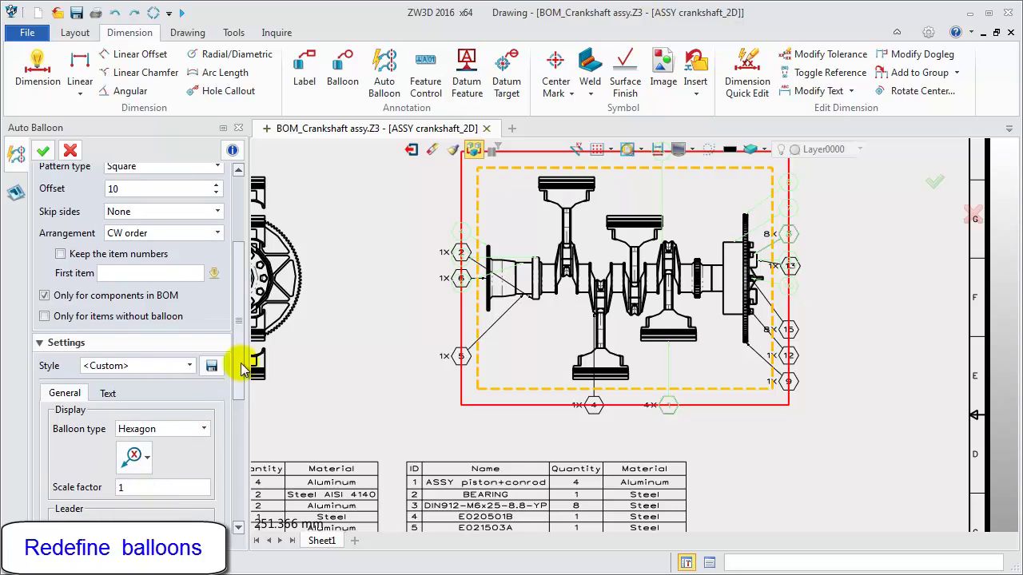
left_click(42, 152)
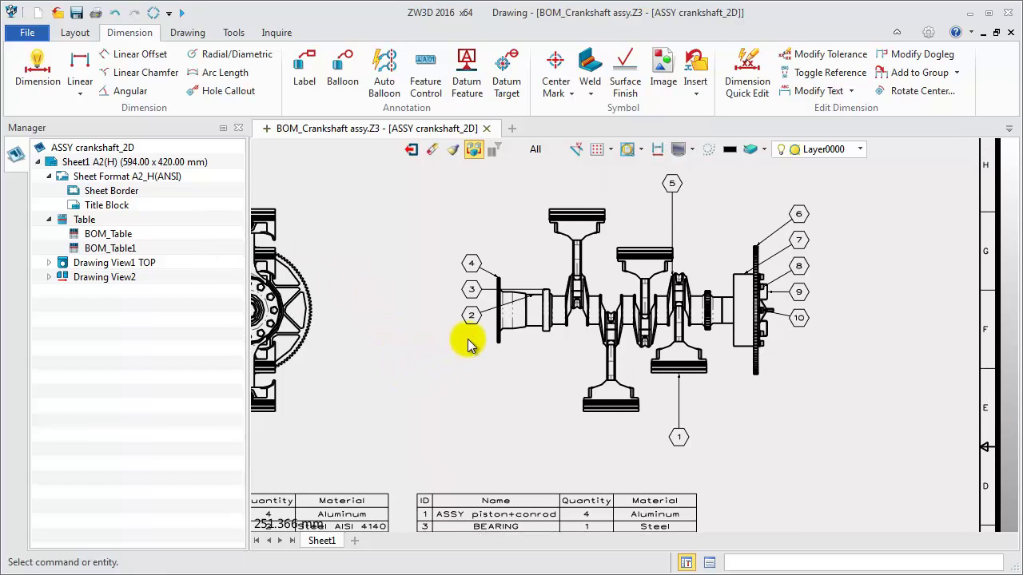
Inspect the BOM_Table1 table, then deselect it.
middle_click_drag(463, 389, 472, 281)
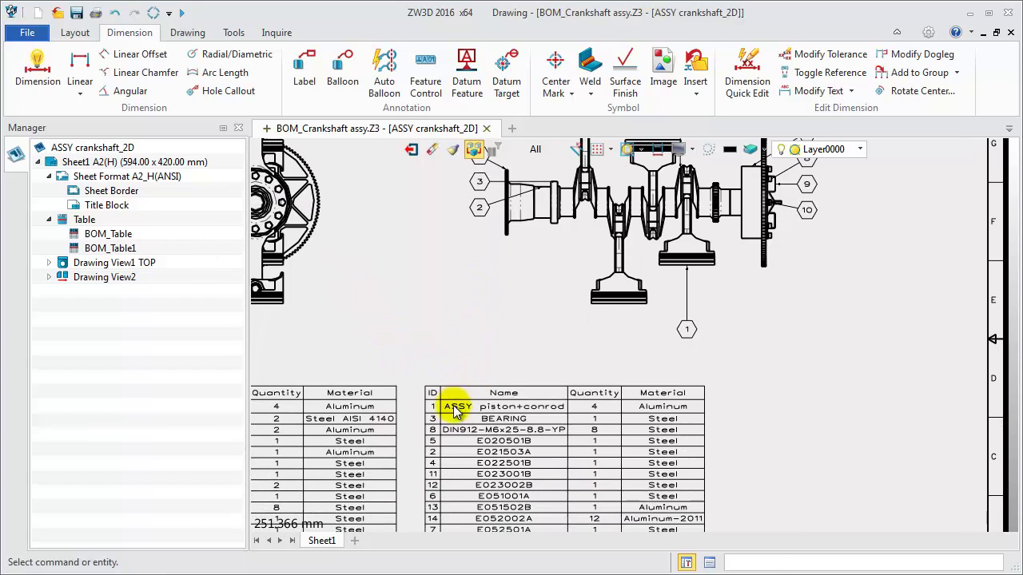
left_click(456, 410)
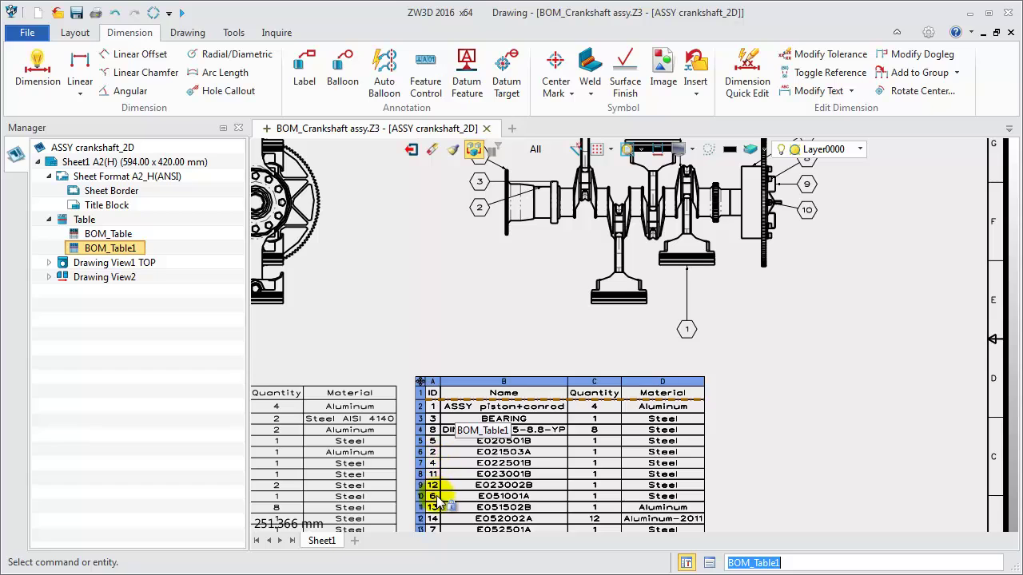
left_click(489, 311)
Delete balloons 13 and 11 from the left view.
scroll(488, 311, "down", 1)
middle_click_drag(489, 313, 520, 336)
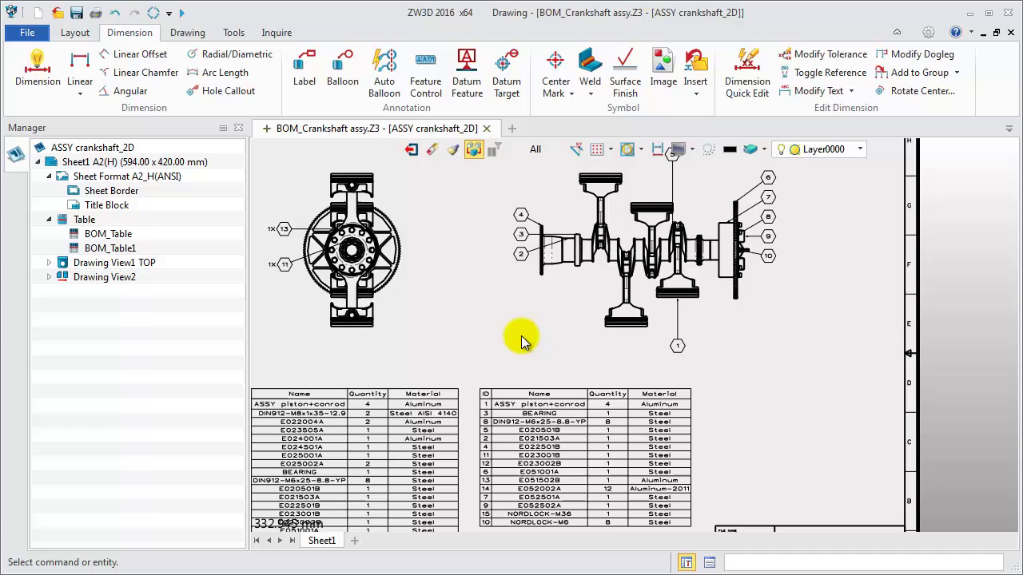
scroll(336, 229, "up", 1)
left_click_drag(377, 336, 377, 337)
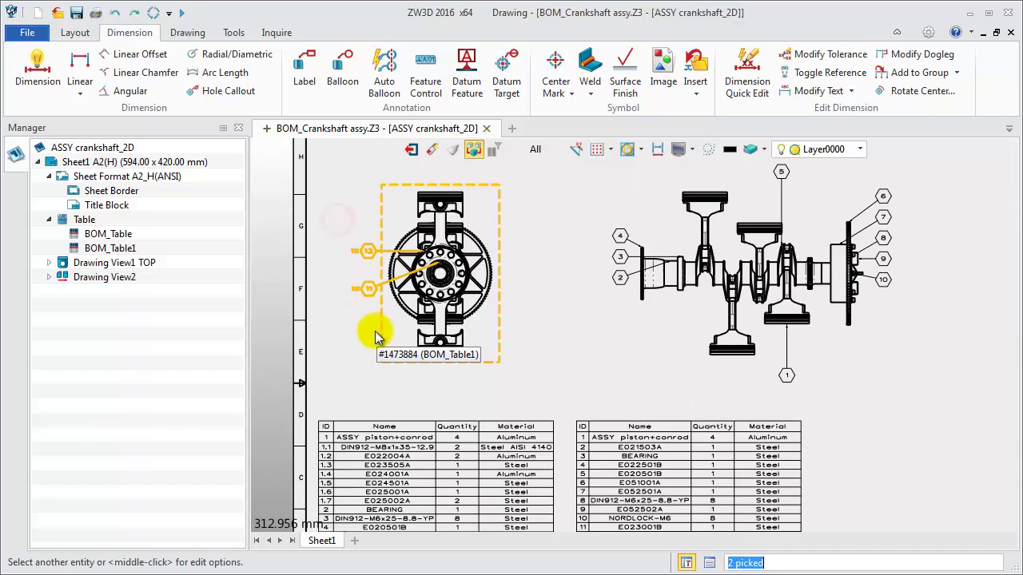
key("Delete")
Place hexagon balloon 13 left of the flywheel rim on the left view.
left_click(343, 70)
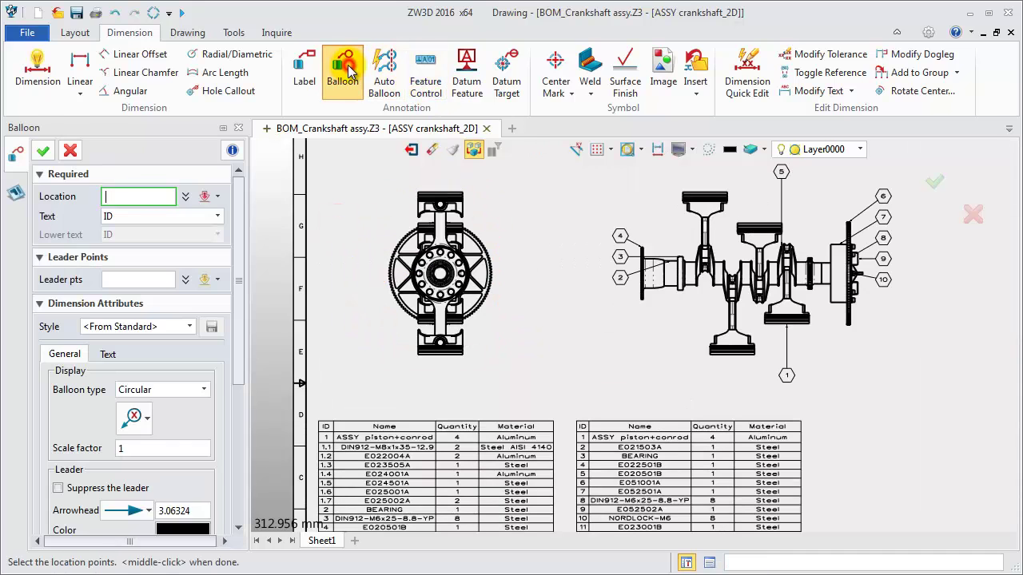
scroll(456, 235, "up", 8)
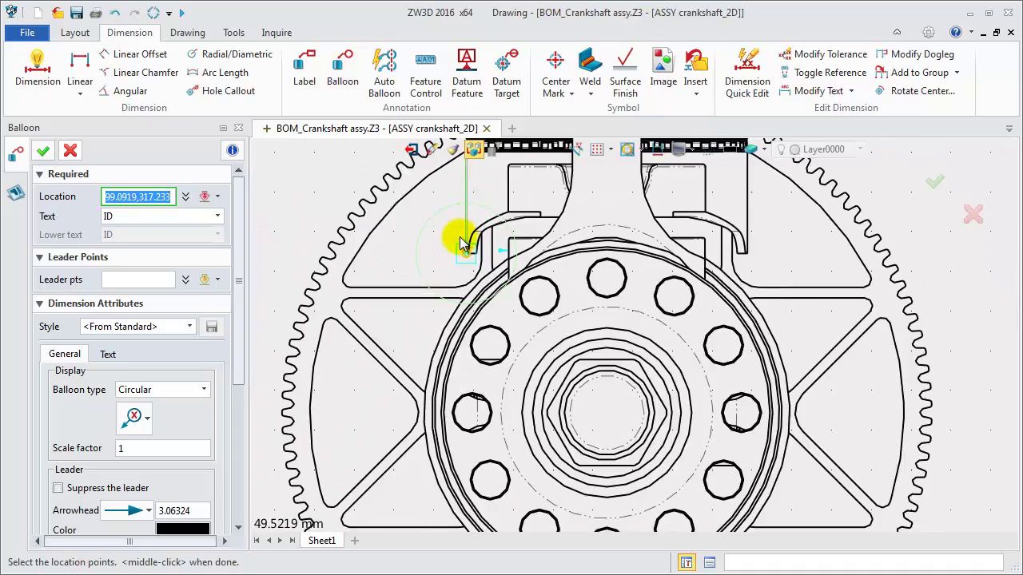
scroll(483, 275, "up", 3)
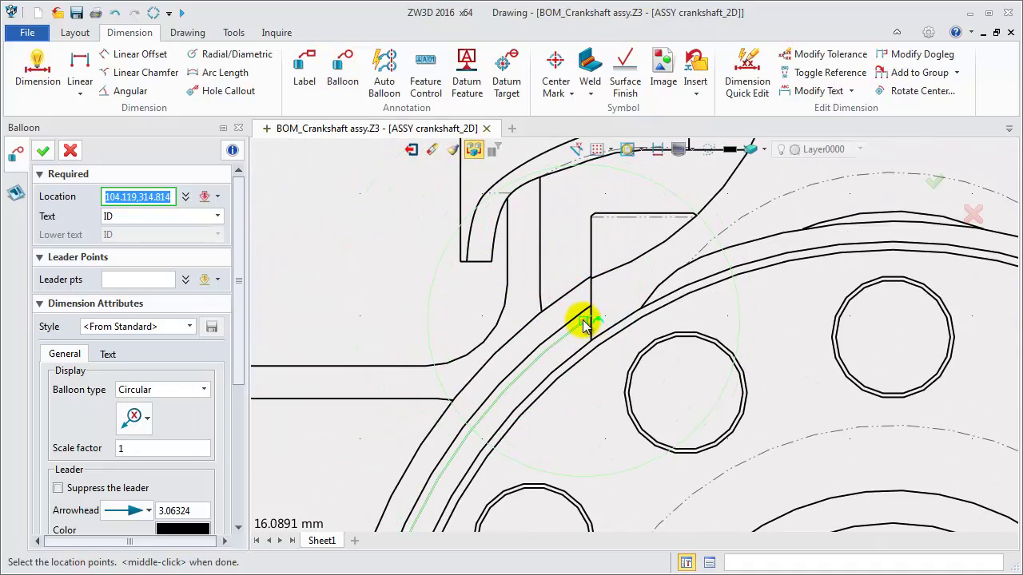
scroll(592, 320, "down", 8)
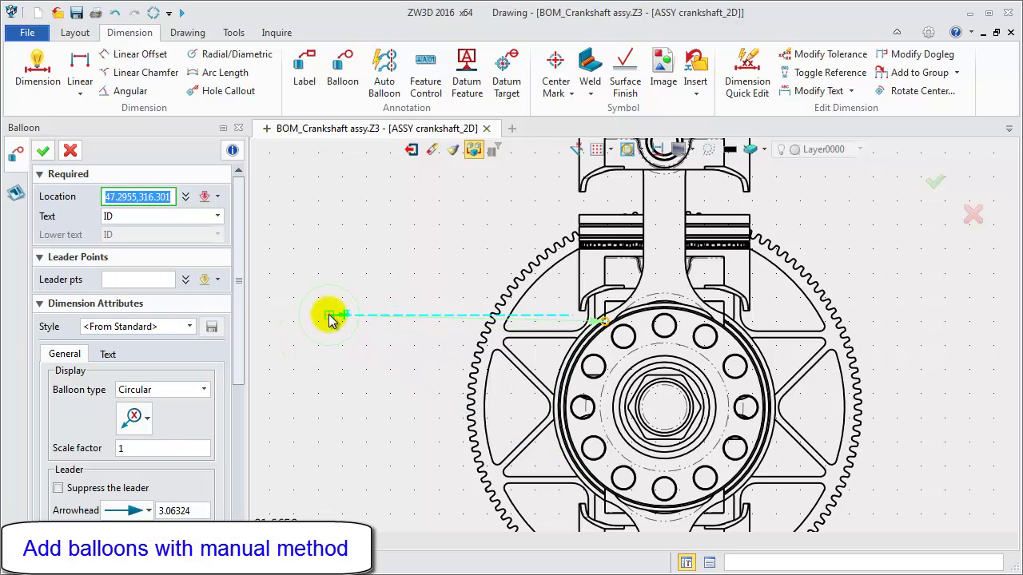
left_click(322, 244)
left_click(203, 389)
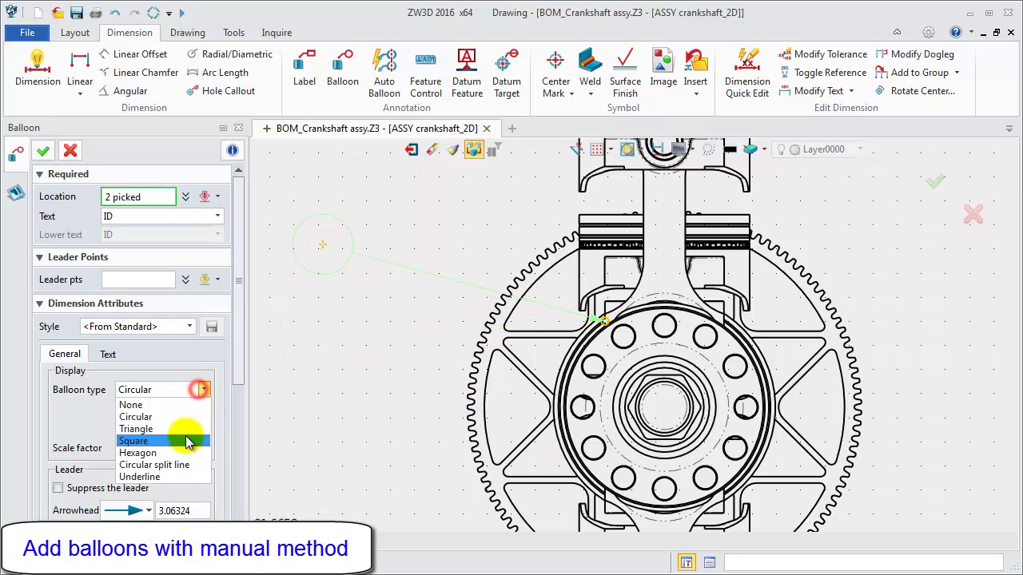
left_click(189, 452)
left_click(45, 150)
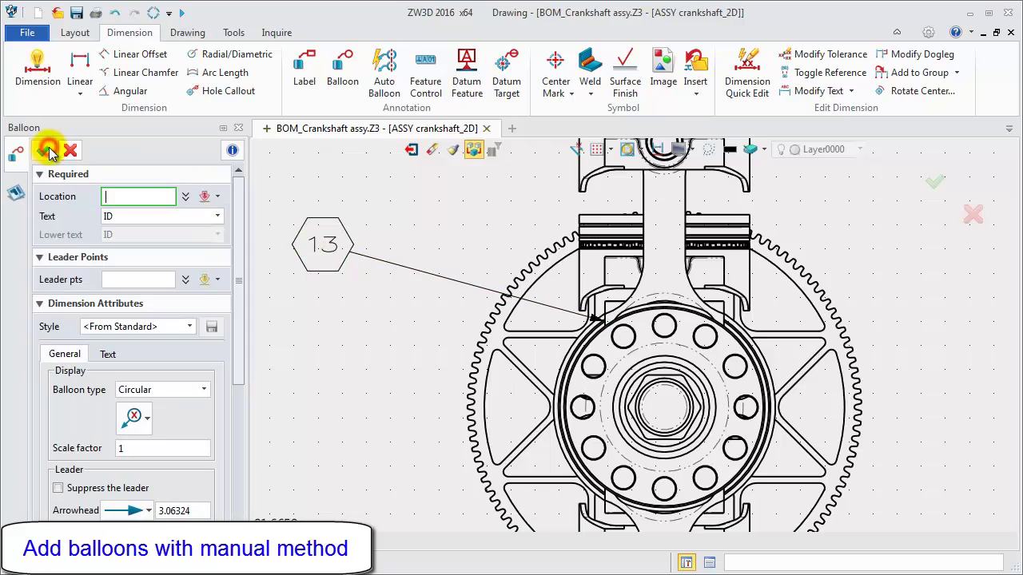
key("Escape")
Place hexagon balloon 11 for the hub below-left of the view, then close Balloon.
left_click(342, 71)
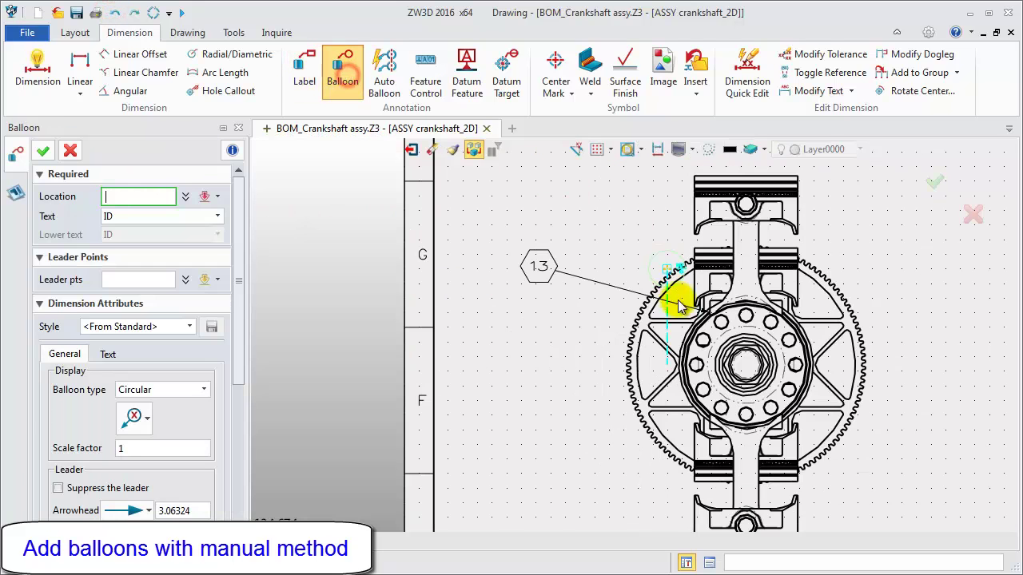
scroll(684, 354, "up", 4)
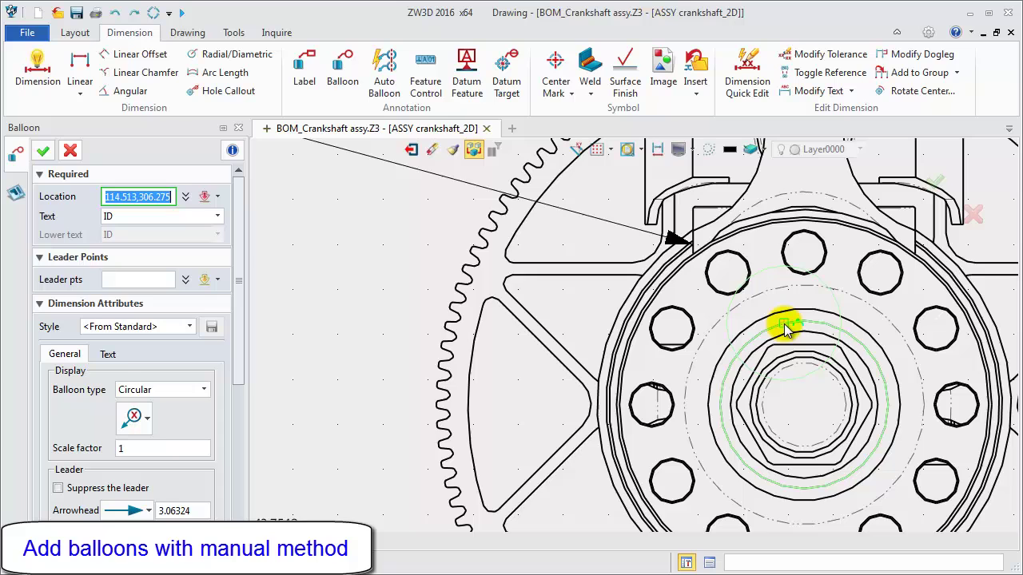
scroll(493, 399, "down", 3)
scroll(493, 400, "down", 3)
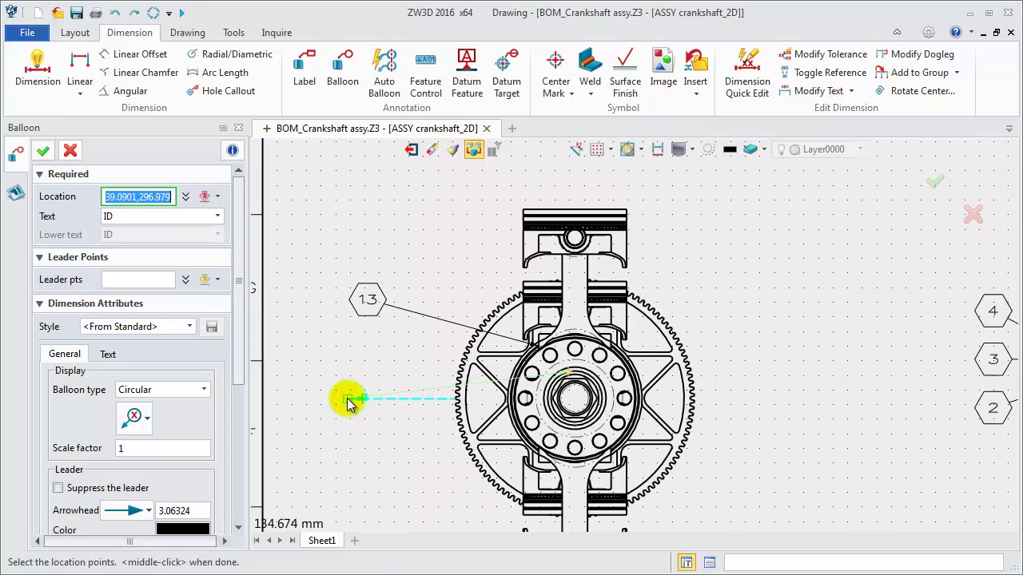
left_click(366, 445)
left_click(183, 389)
left_click(168, 448)
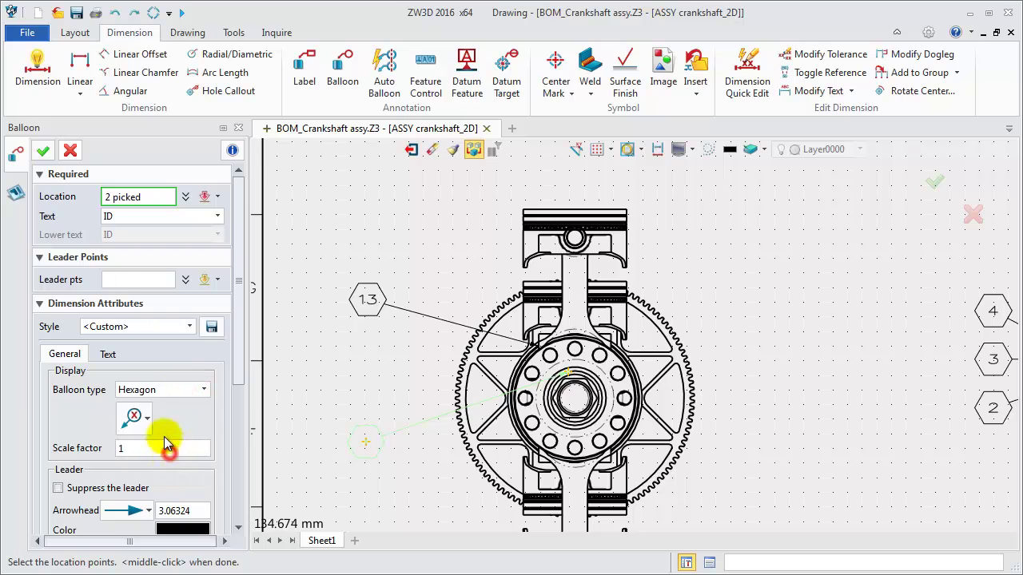
left_click(43, 150)
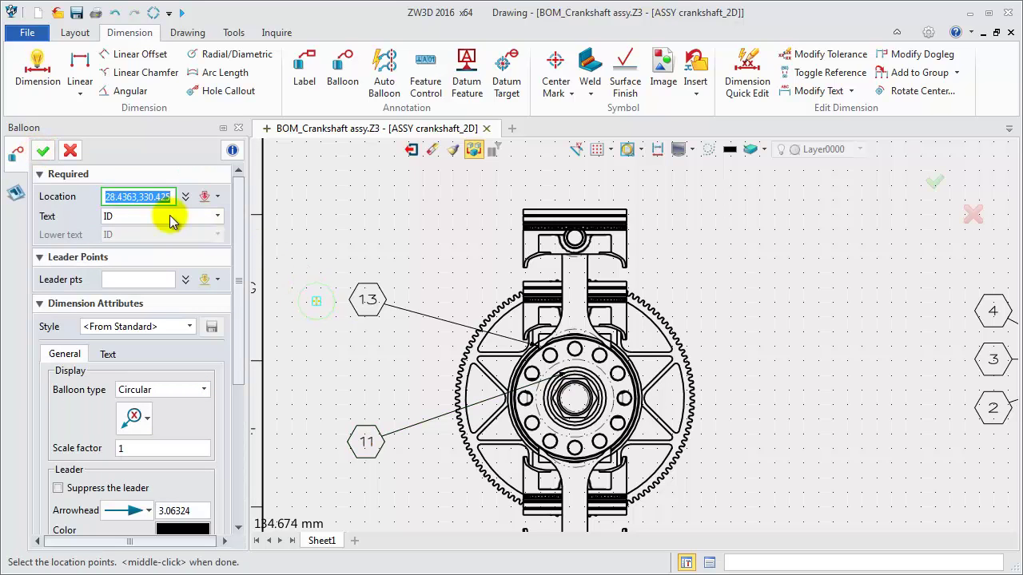
left_click(70, 151)
scroll(319, 296, "down", 3)
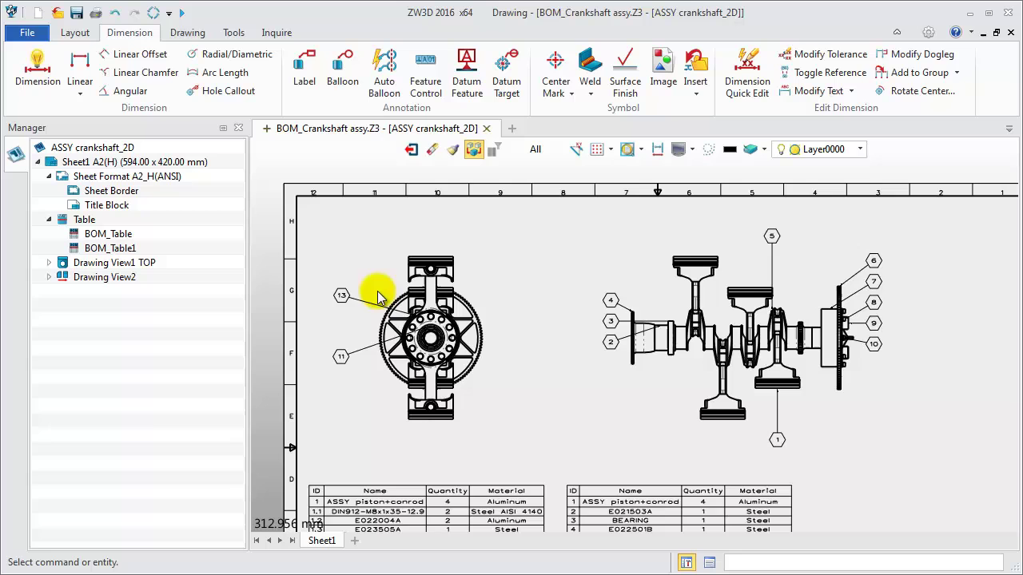
middle_click_drag(506, 390, 497, 302)
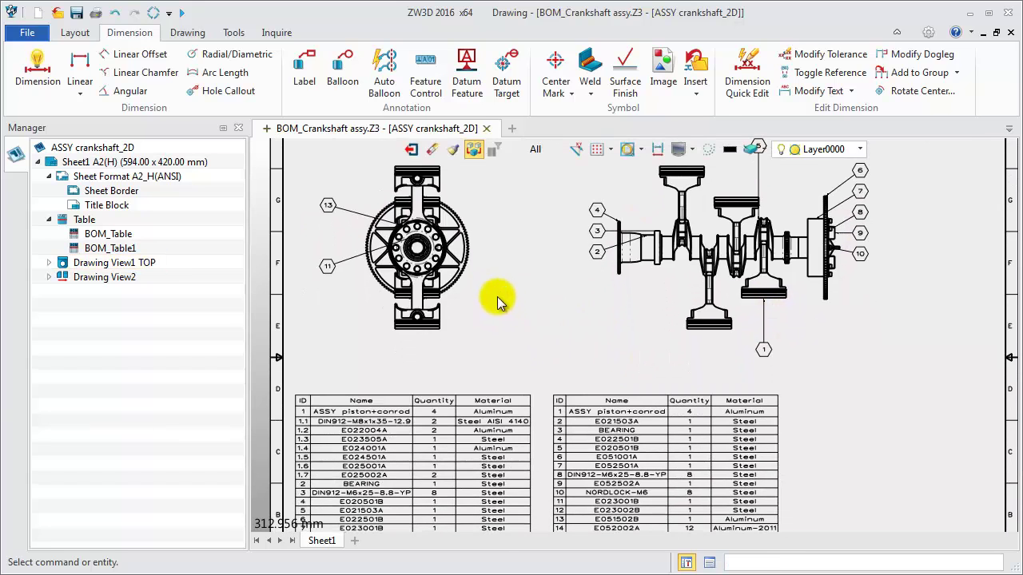